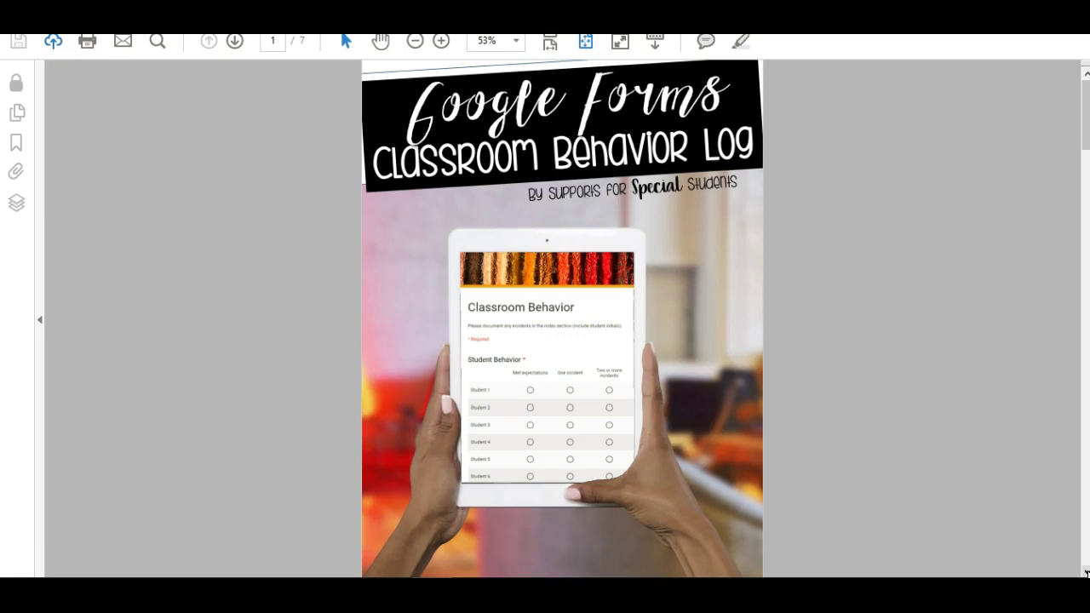
- Page through the guide and copy the Classroom Behavior template from its download link
click(1086, 572)
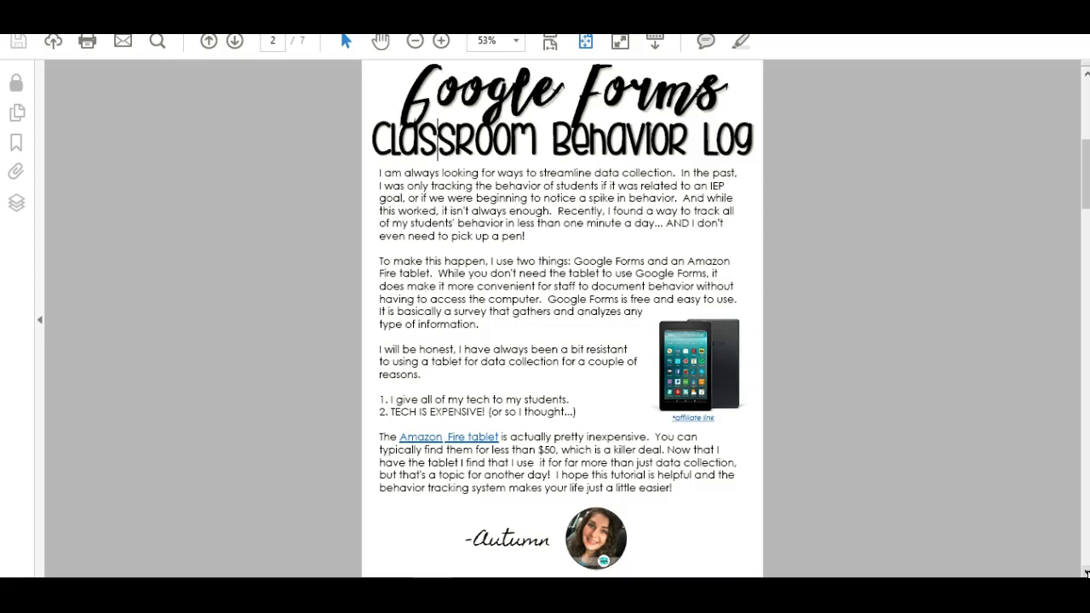
click(1085, 571)
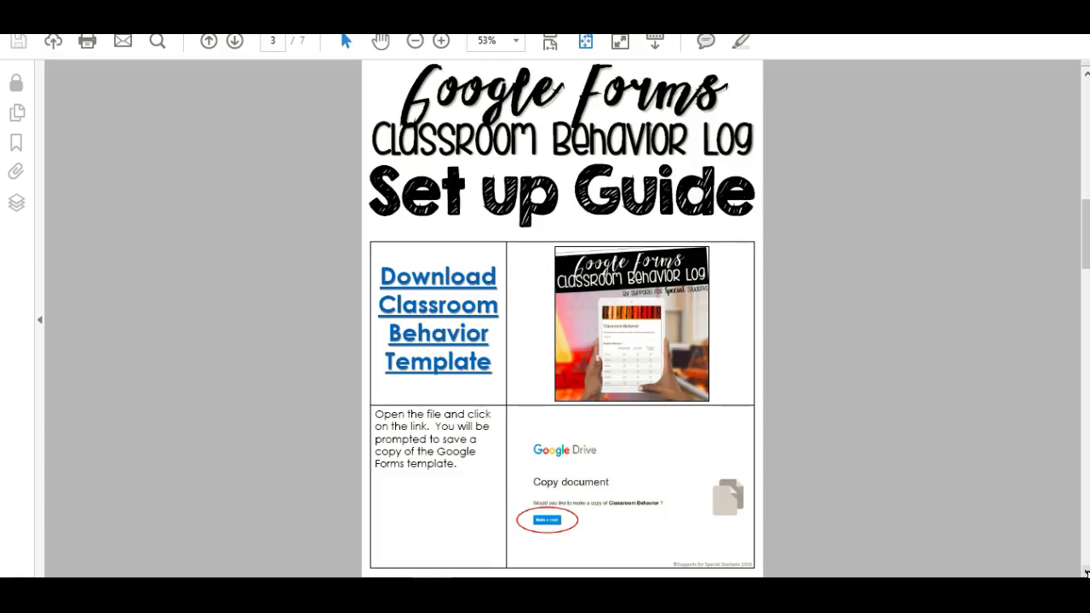
click(1086, 572)
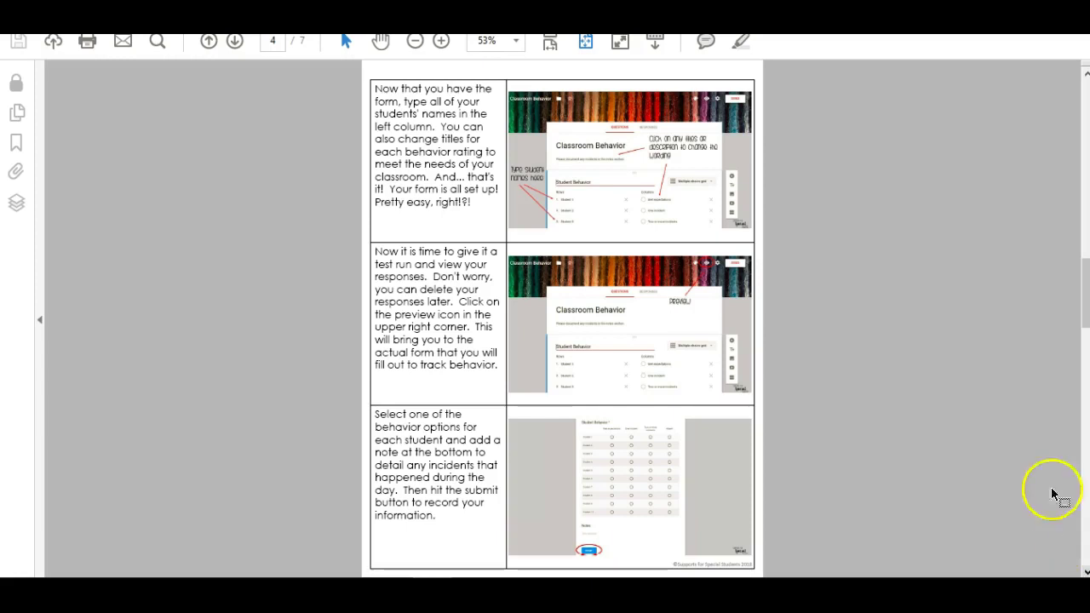
click(1084, 73)
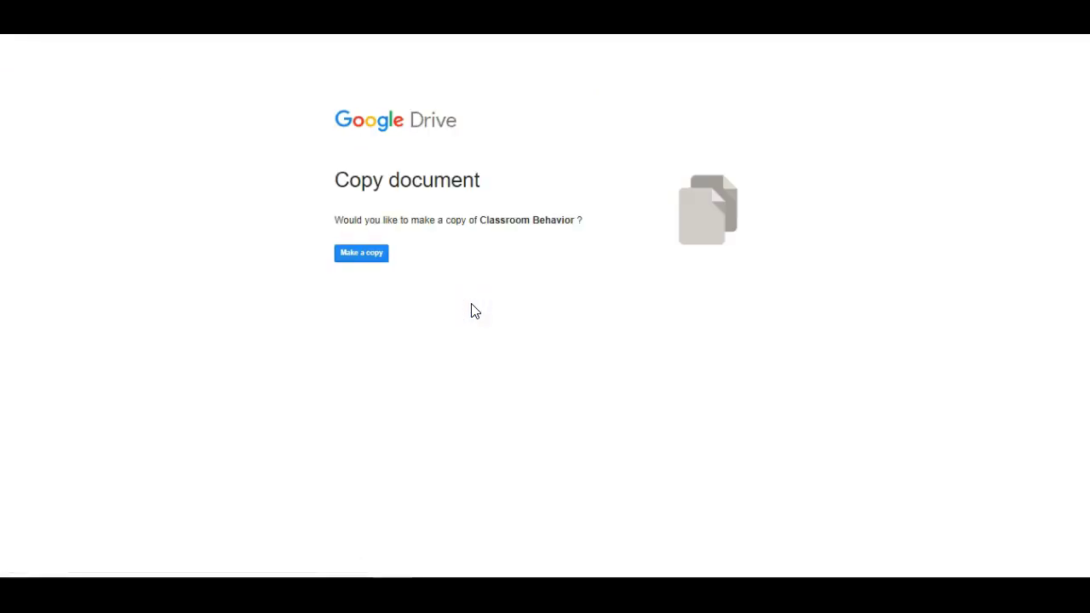
click(369, 260)
click(369, 260)
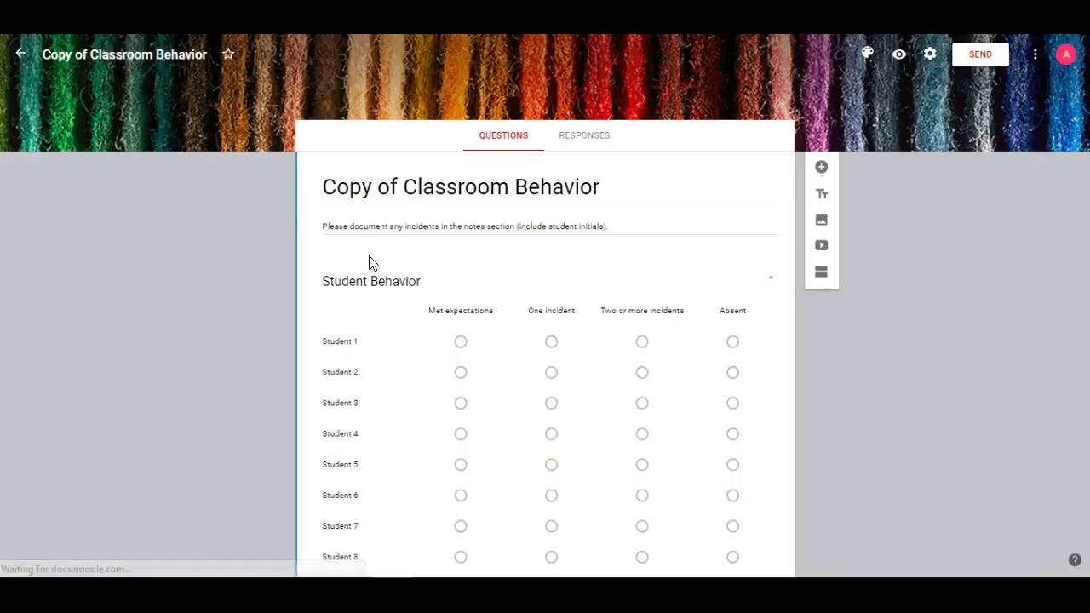
- Change the form title from 'Copy of Classroom Behavior' to 'Classroom Behavior 2018-2019'
click(330, 259)
click(229, 278)
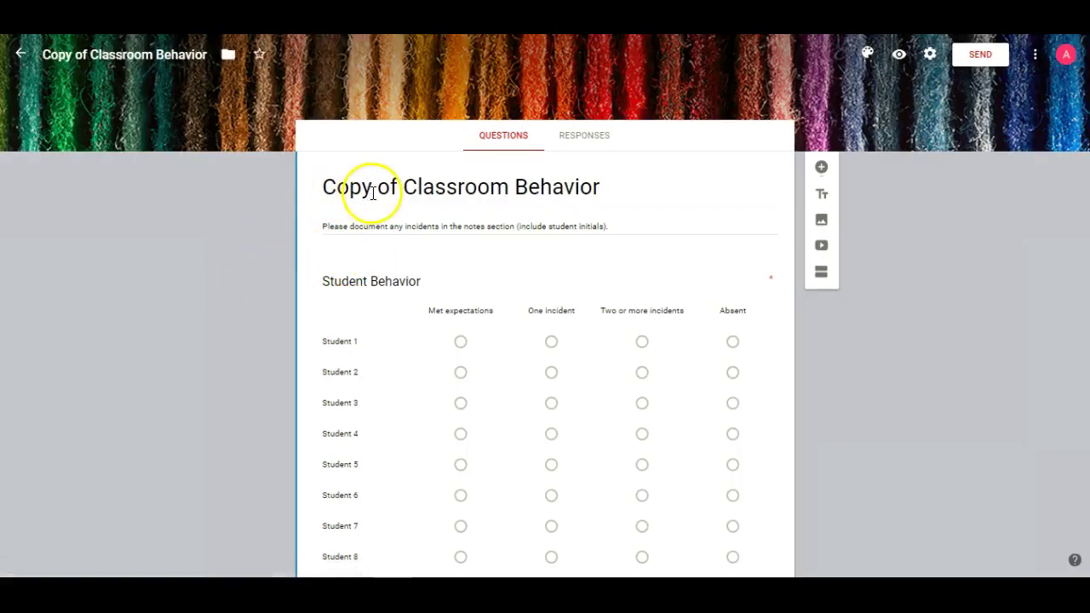
triple_click(409, 189)
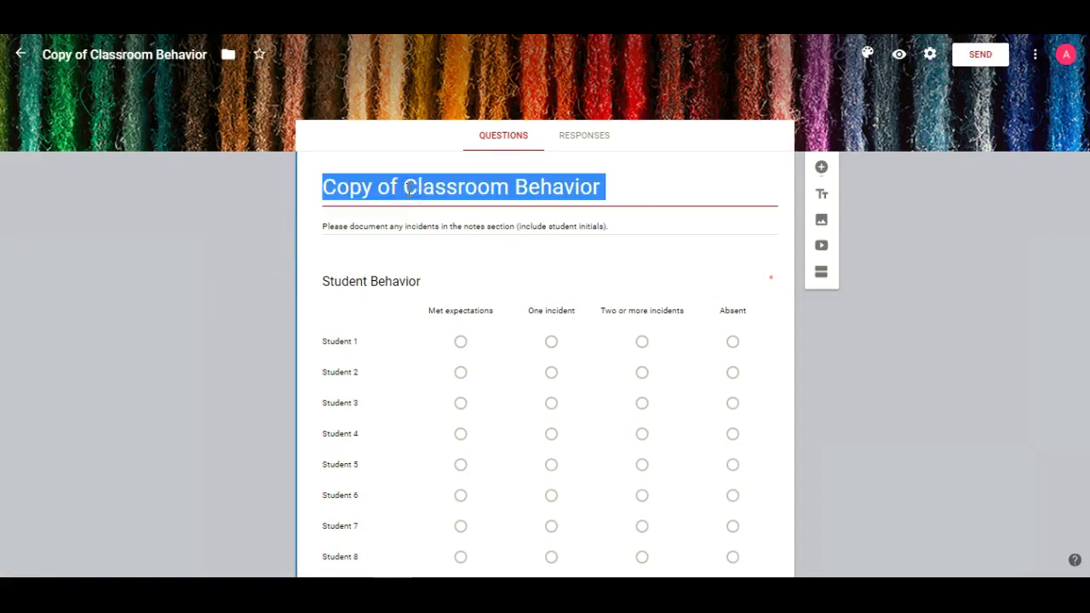
click(409, 189)
key(BackSpace)
key(BackSpace)
key(BackSpace)
key(BackSpace)
key(BackSpace)
key(BackSpace)
key(BackSpace)
key(BackSpace)
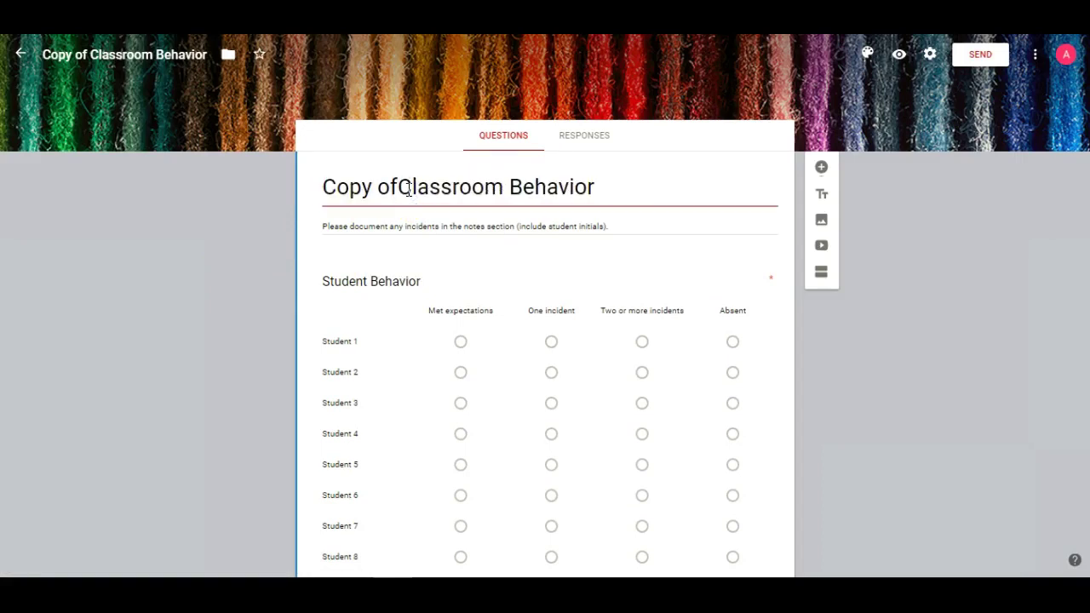
click(576, 193)
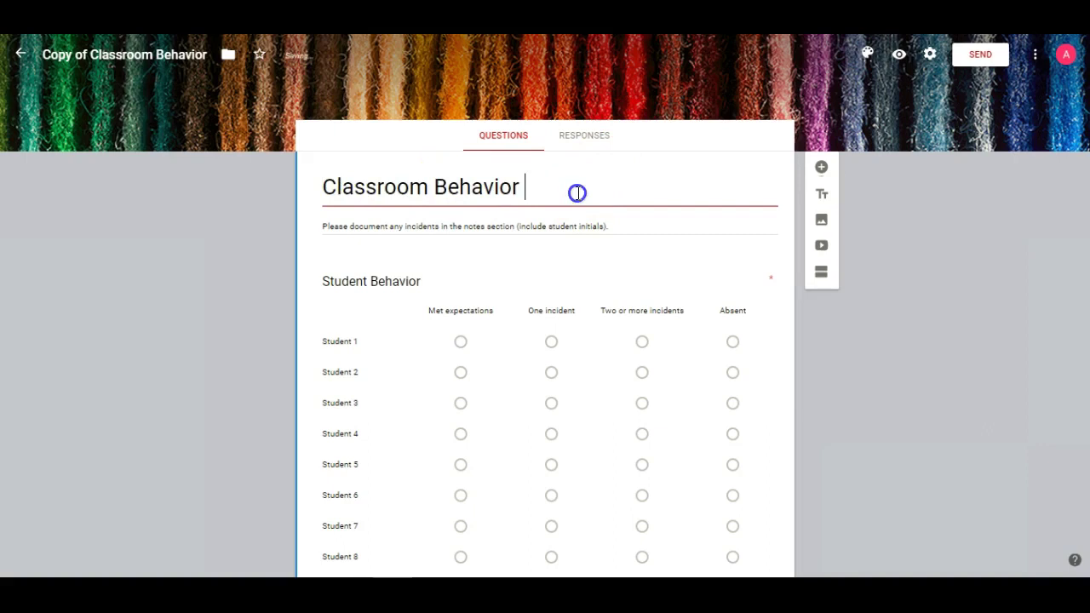
text(2018-)
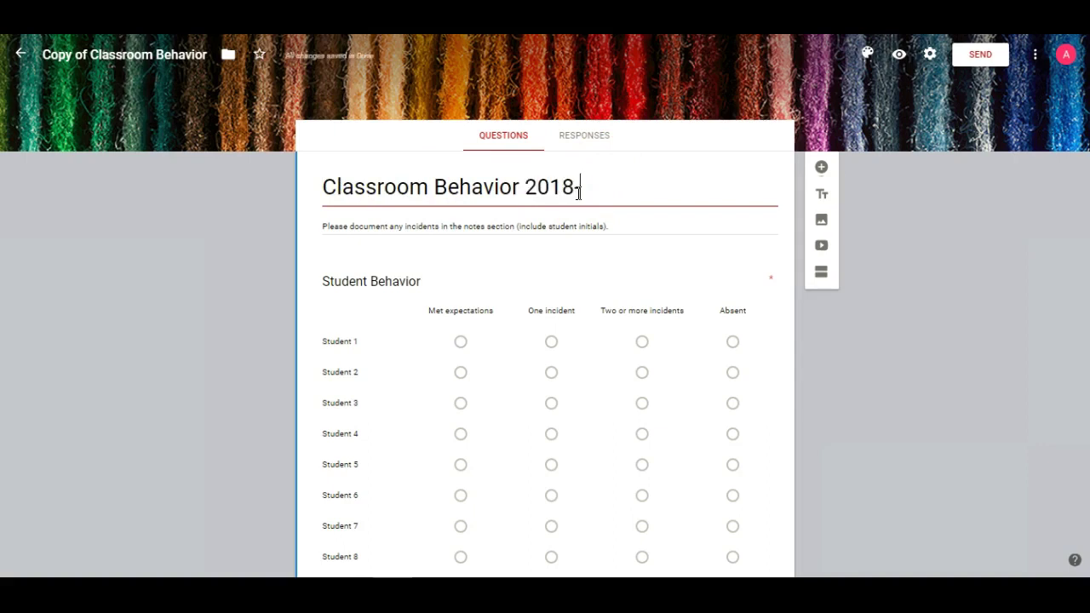
text(2019)
scroll(202, 274, down, 1)
- Rename the Student 1 and Student 2 grid rows to two students' first names with initials
scroll(203, 274, down, 3)
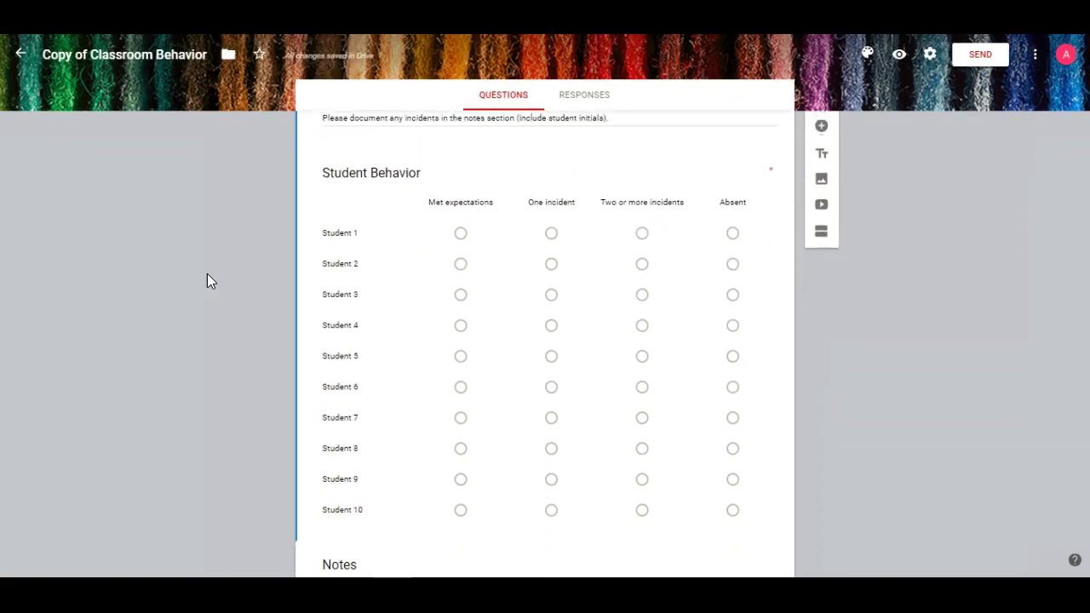
click(364, 211)
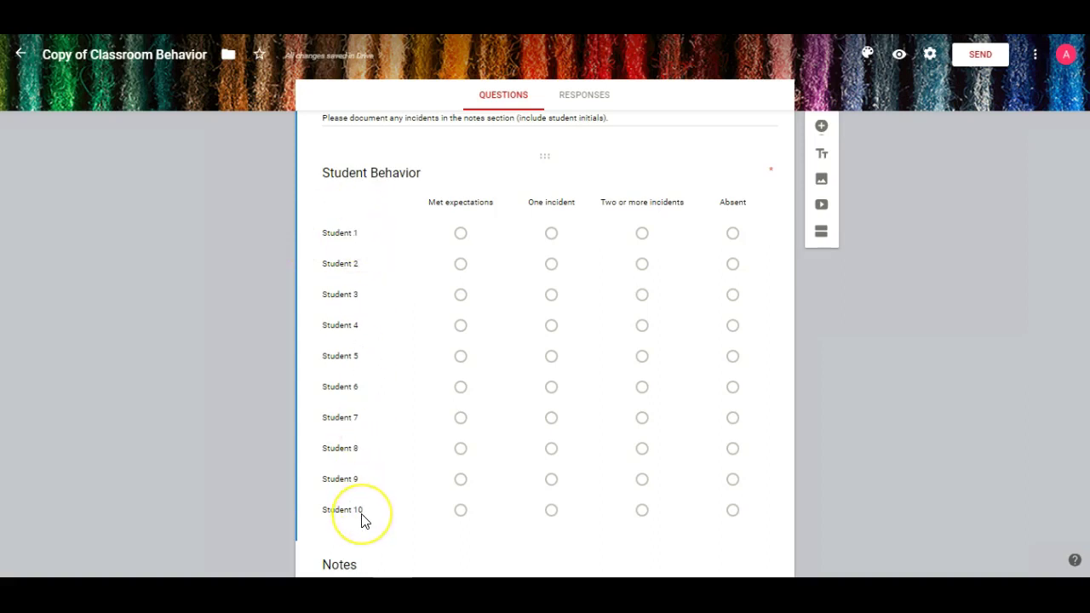
click(356, 235)
click(377, 235)
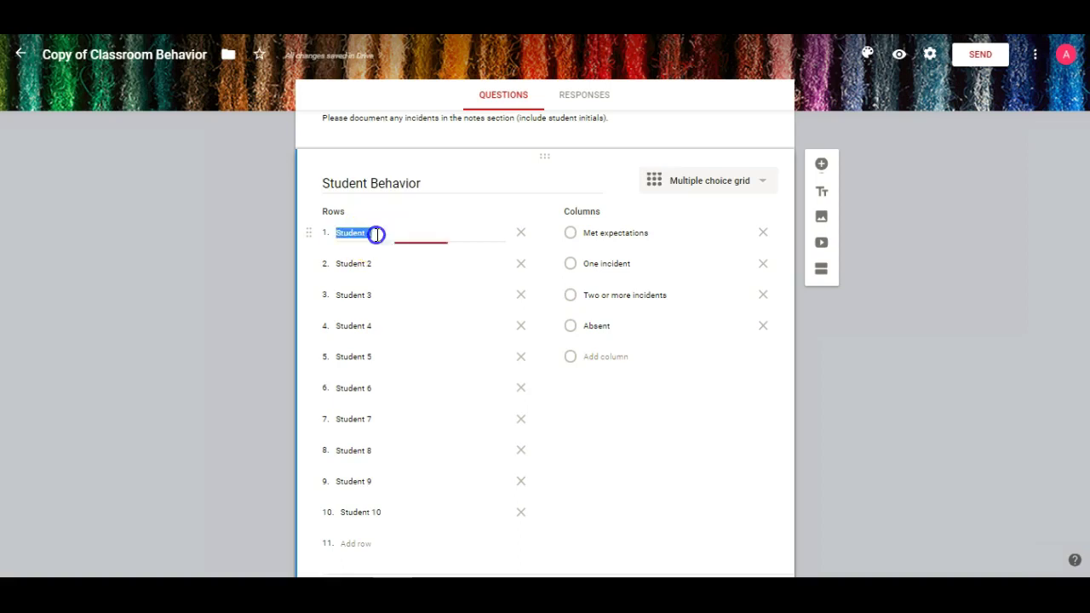
text(Alex )
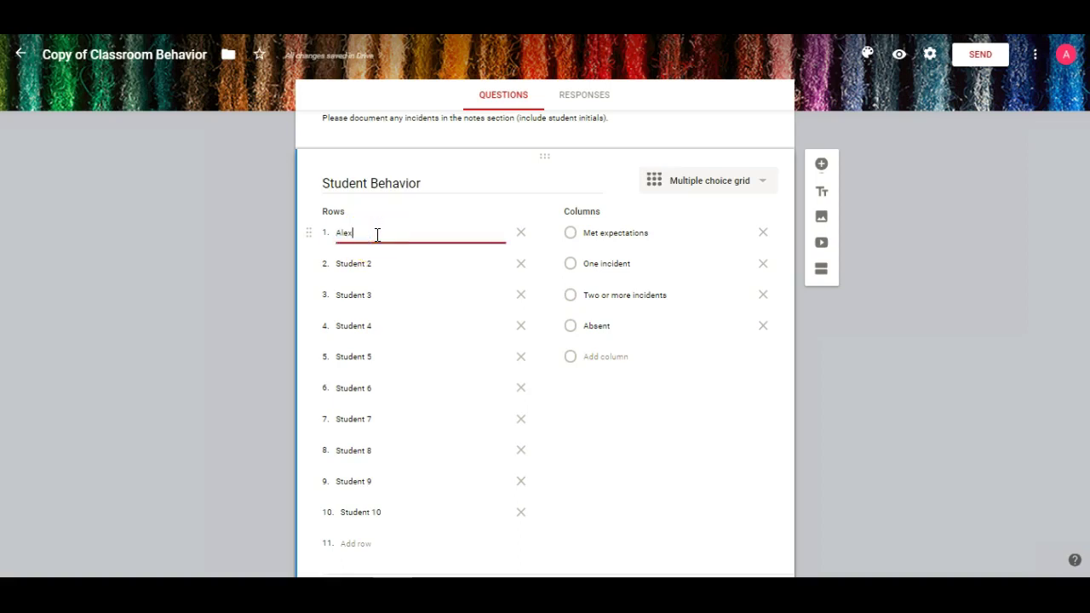
text(S)
click(377, 263)
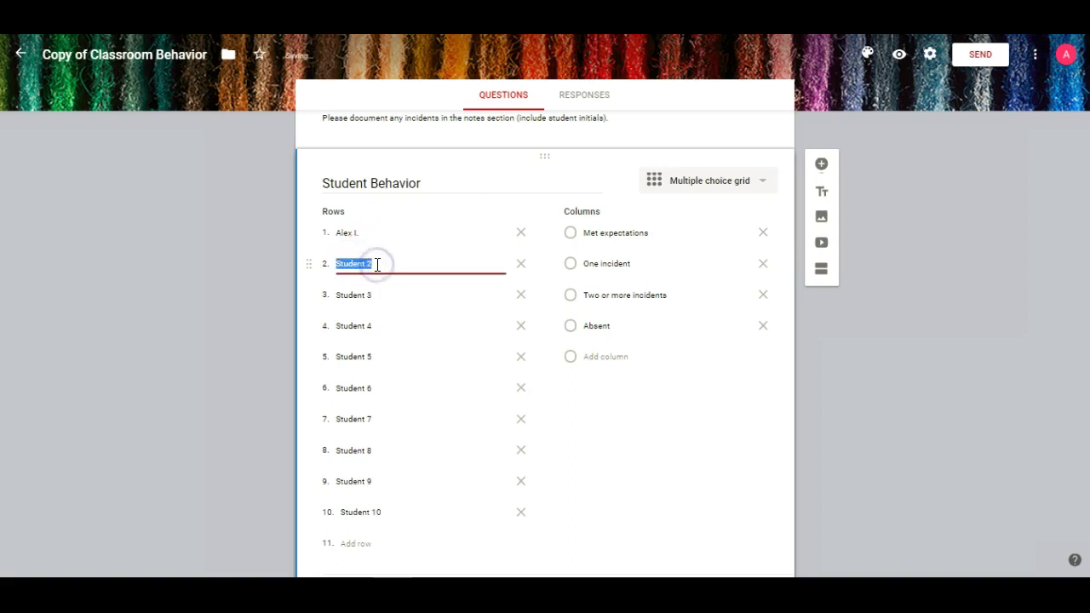
text(Steve )
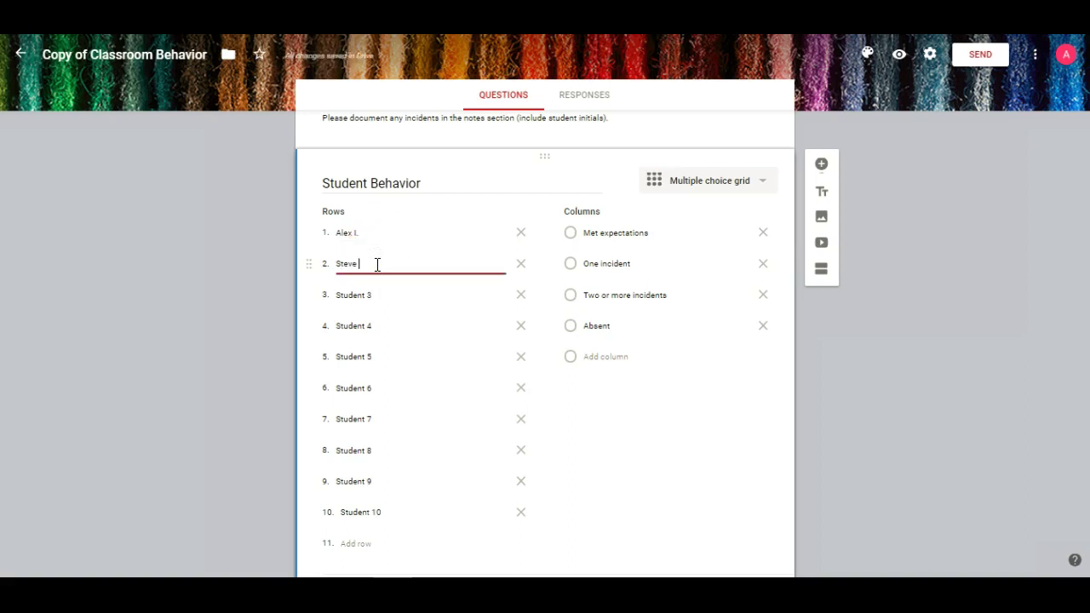
text(p)
key(BackSpace)
text(P.)
click(883, 390)
click(883, 390)
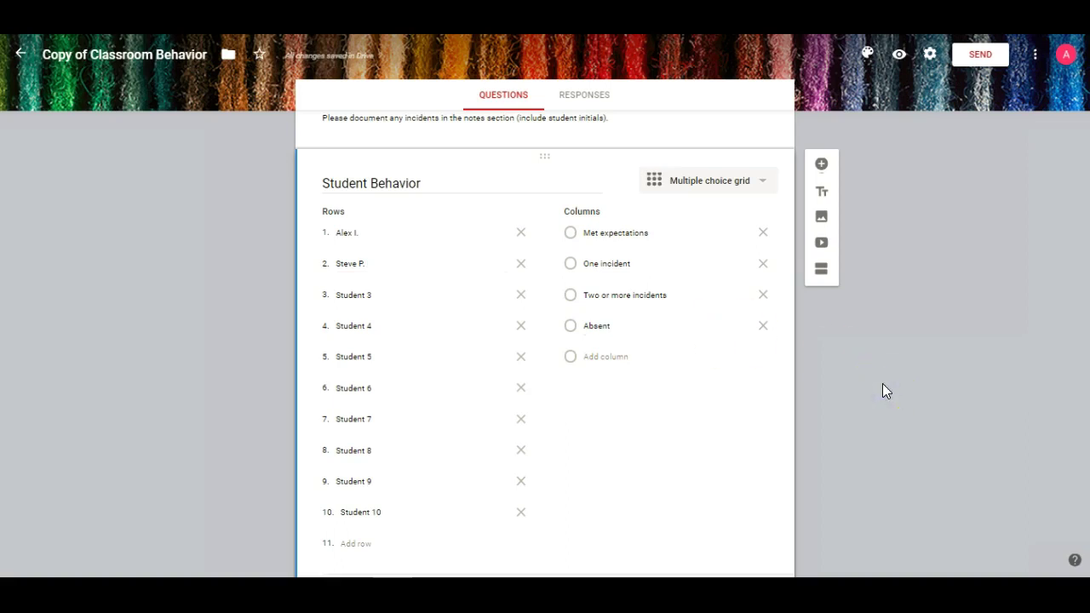
scroll(882, 389, up, 1)
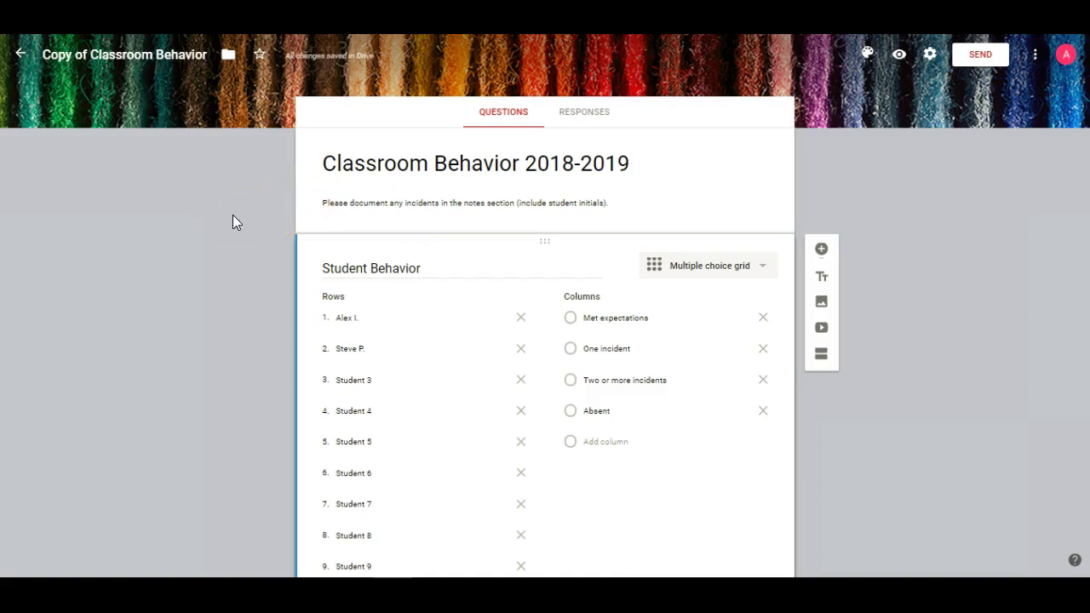
scroll(233, 215, down, 2)
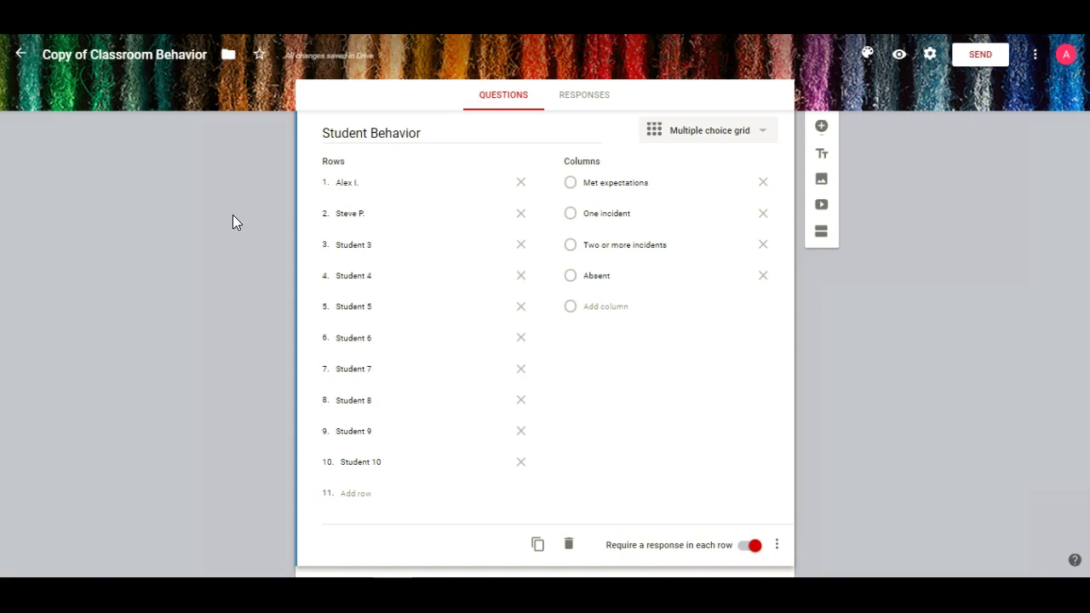
scroll(232, 214, down, 2)
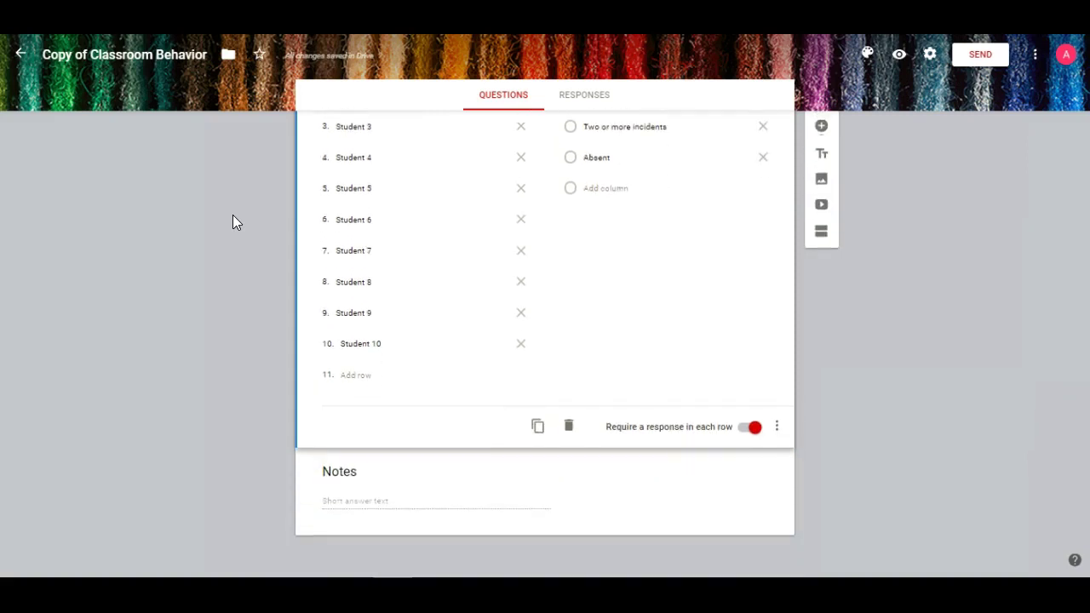
scroll(232, 215, up, 1)
scroll(233, 215, down, 1)
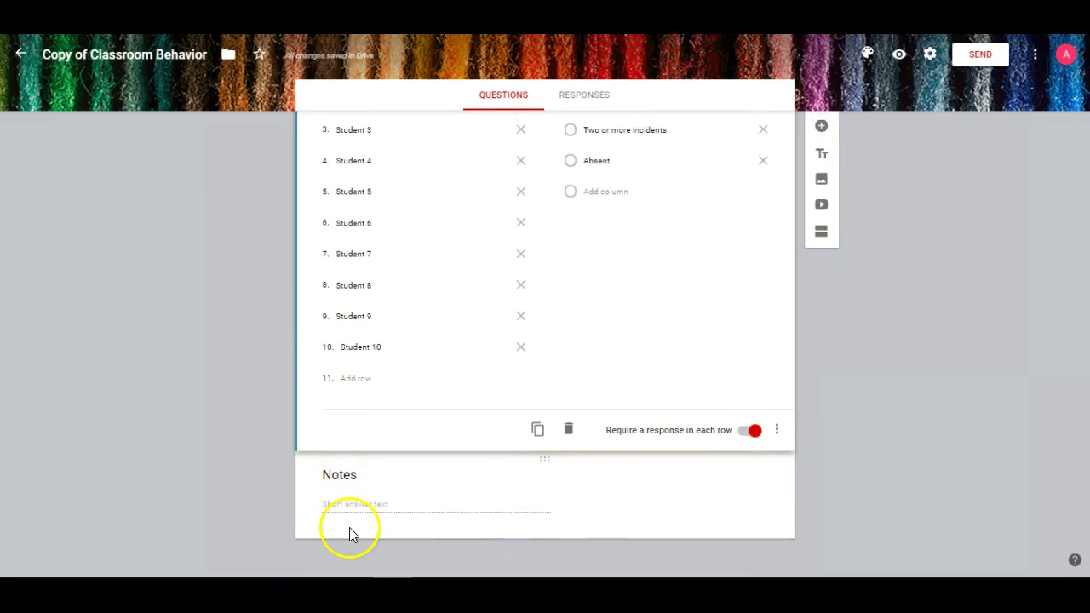
scroll(187, 336, up, 3)
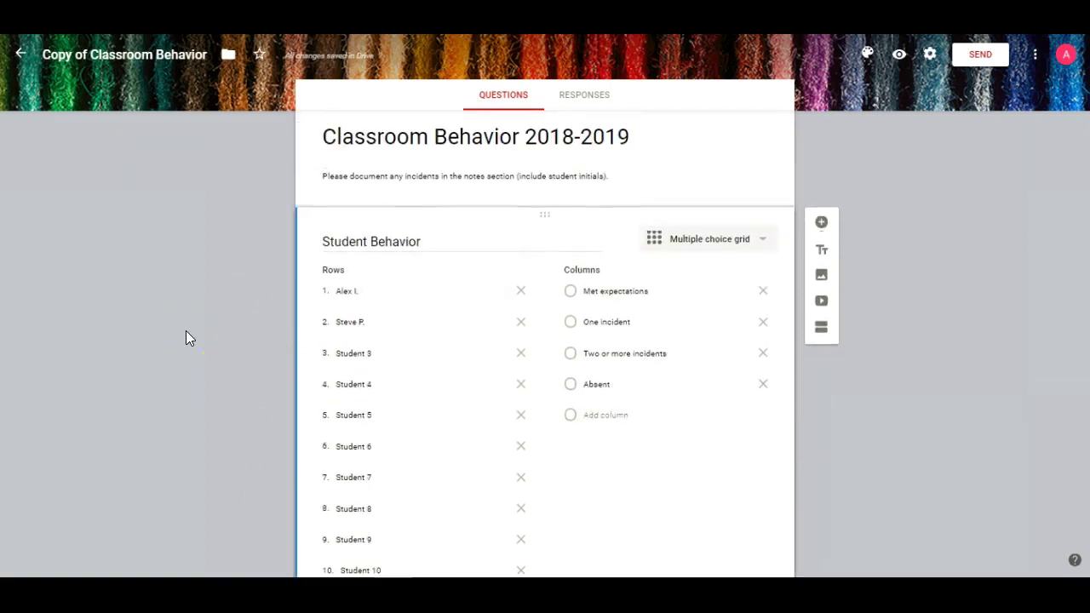
scroll(189, 338, up, 1)
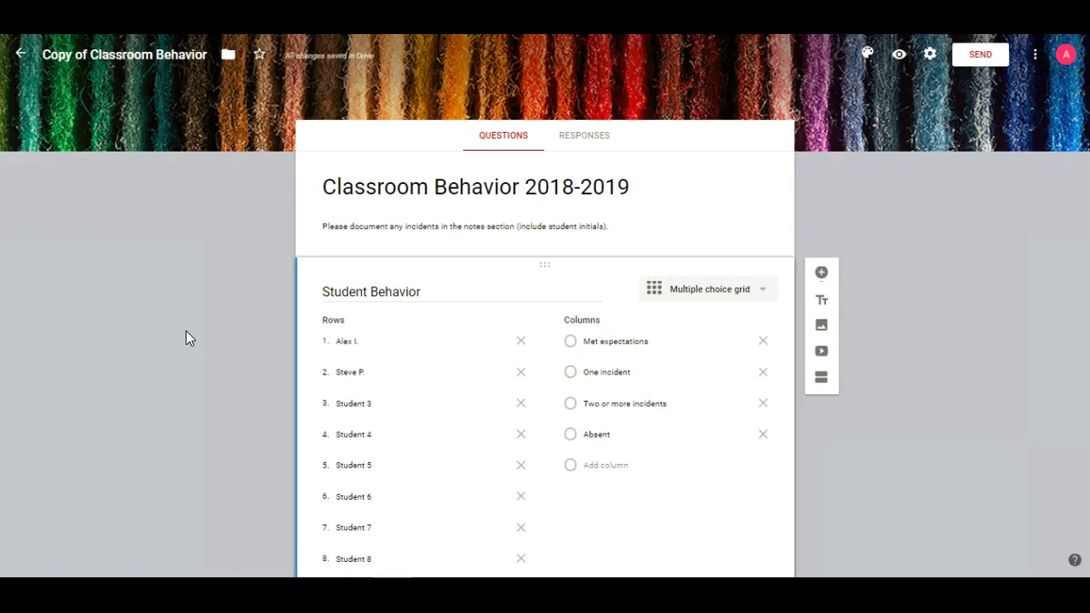
- Preview the form and mark all ten students Met expectations
click(900, 61)
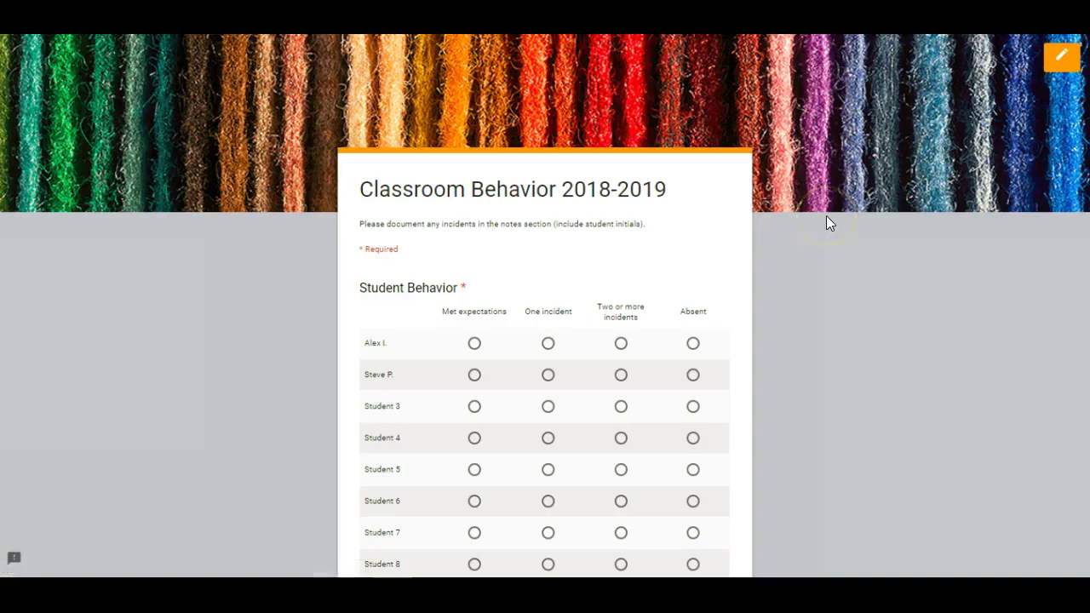
scroll(828, 220, down, 1)
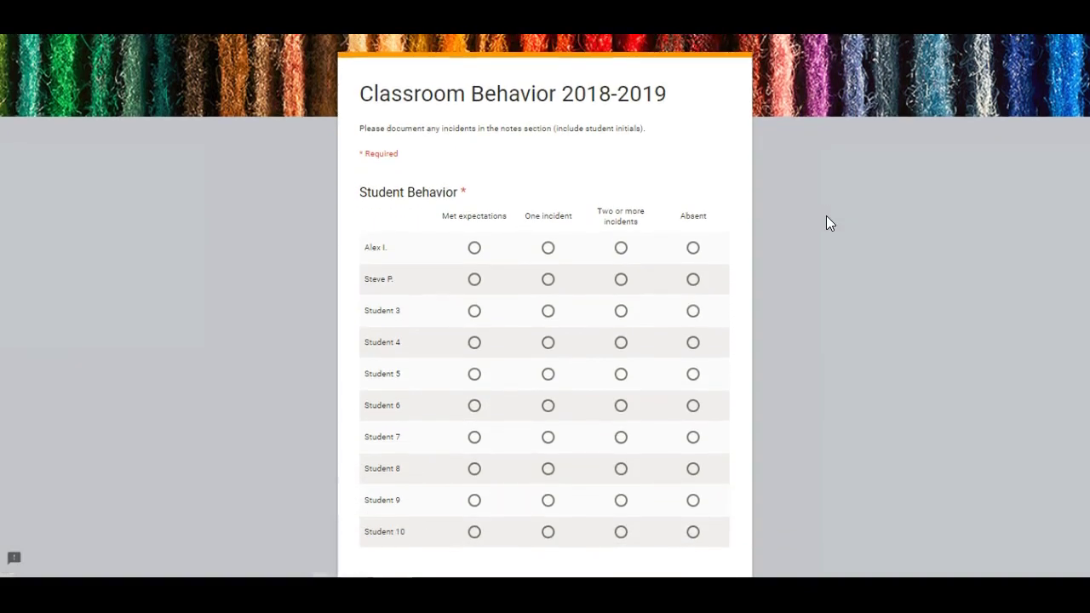
scroll(826, 216, down, 1)
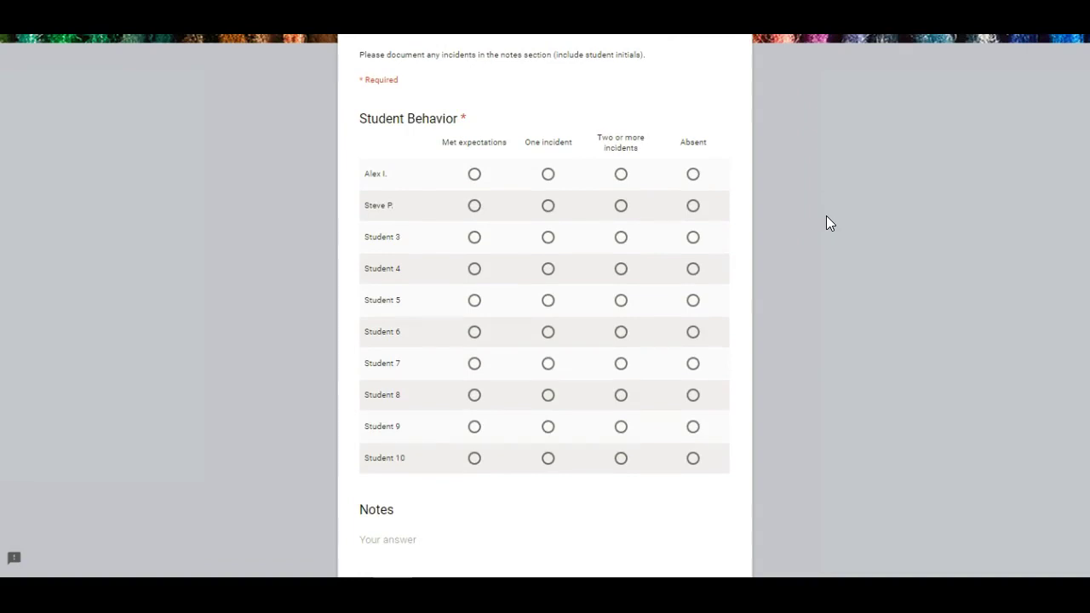
click(477, 174)
click(476, 207)
click(475, 244)
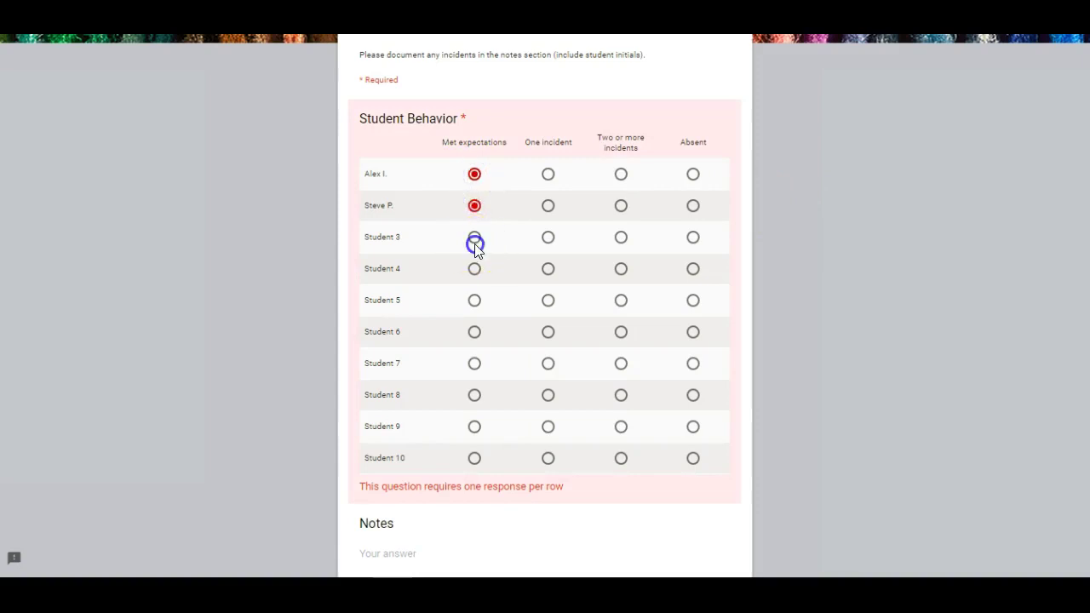
click(474, 272)
click(475, 305)
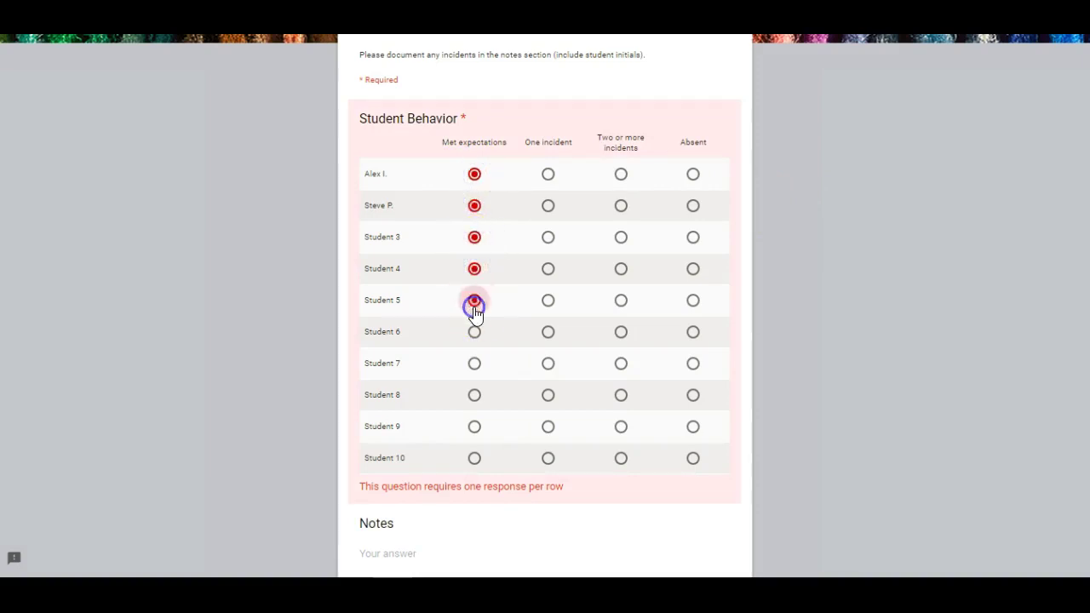
click(474, 334)
click(475, 366)
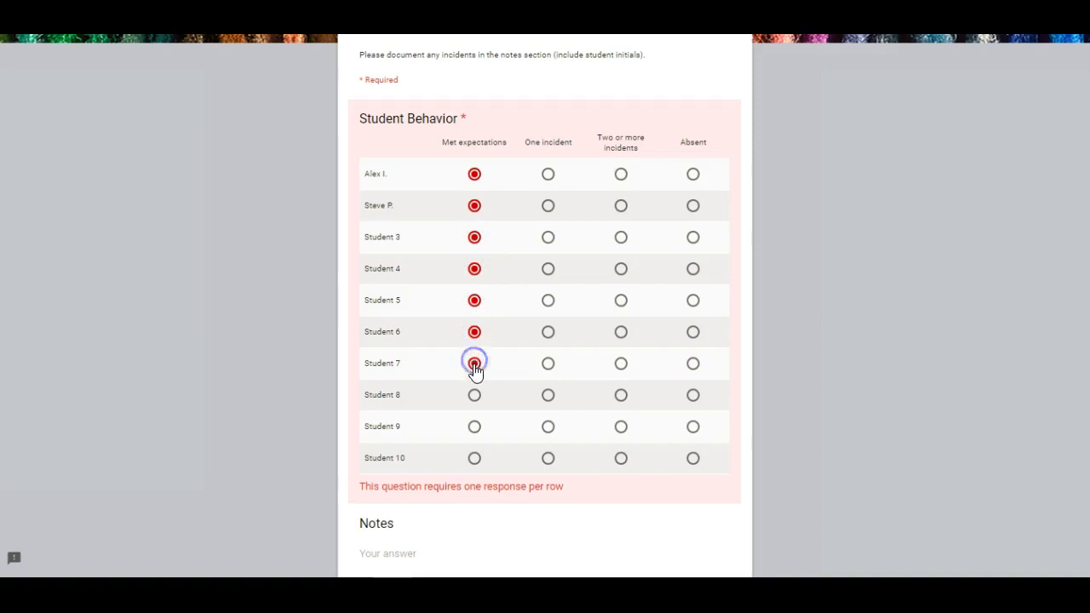
click(474, 396)
click(474, 428)
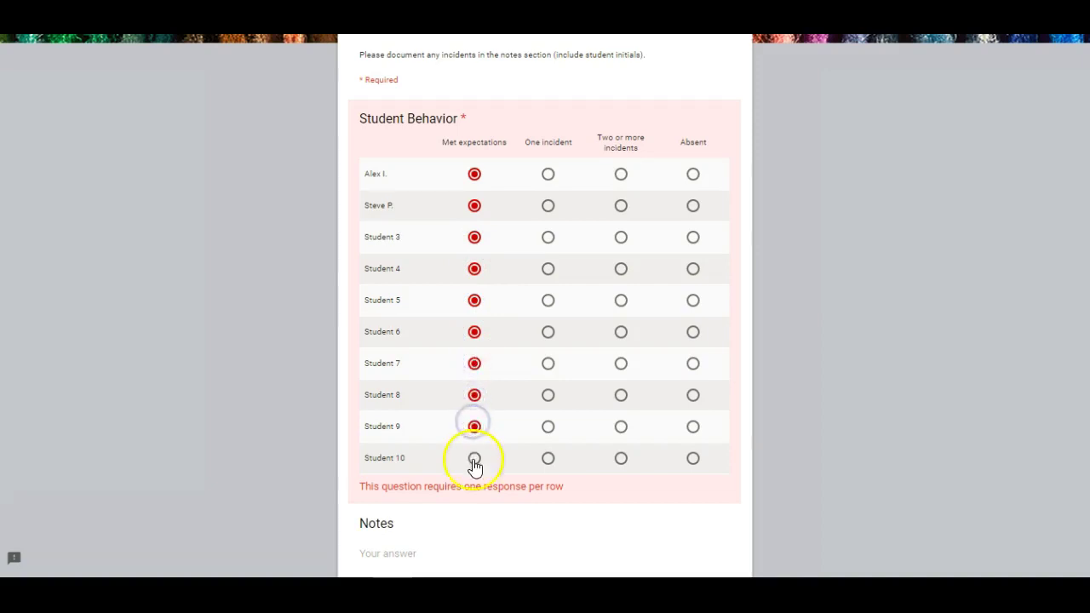
click(474, 462)
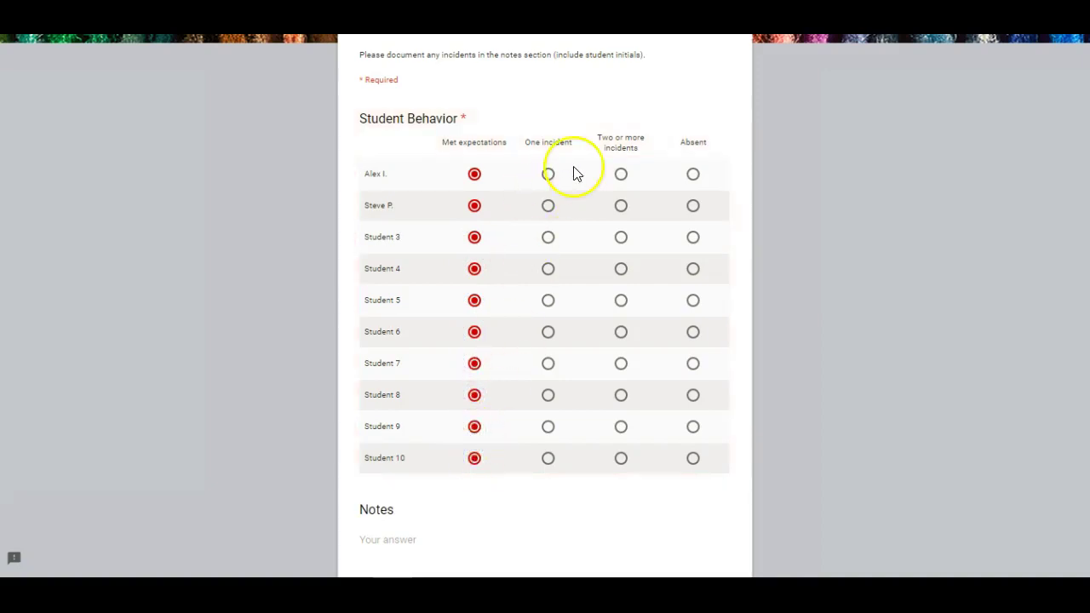
- Change the first student to One incident and Student 4 to Absent
click(548, 175)
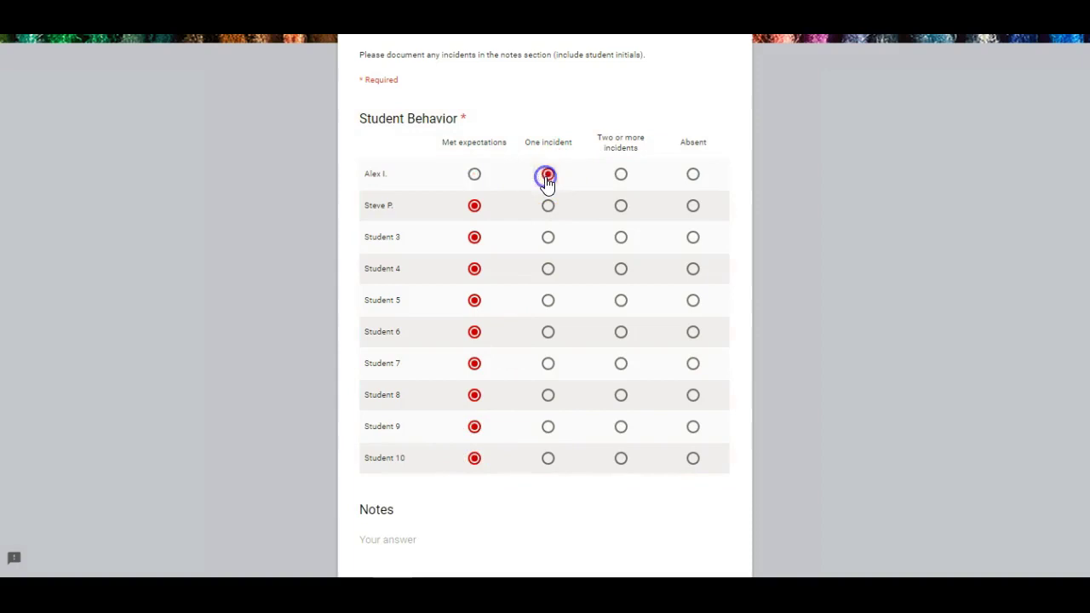
click(692, 270)
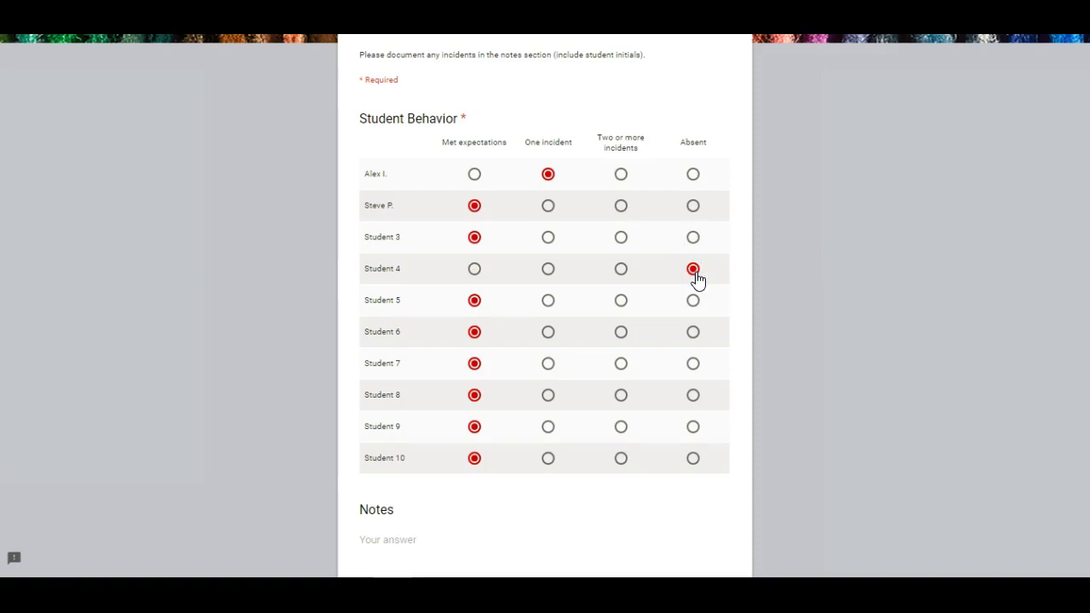
scroll(696, 279, down, 1)
- Enter the Notes answer 'Student 4 - Didn't line up after recess'
click(408, 478)
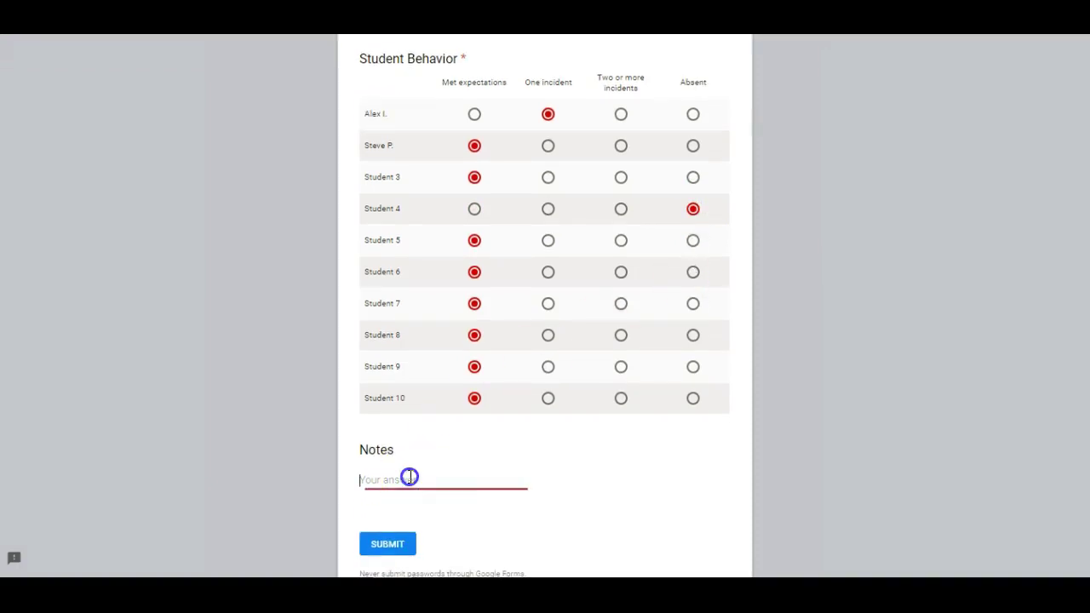
text(D)
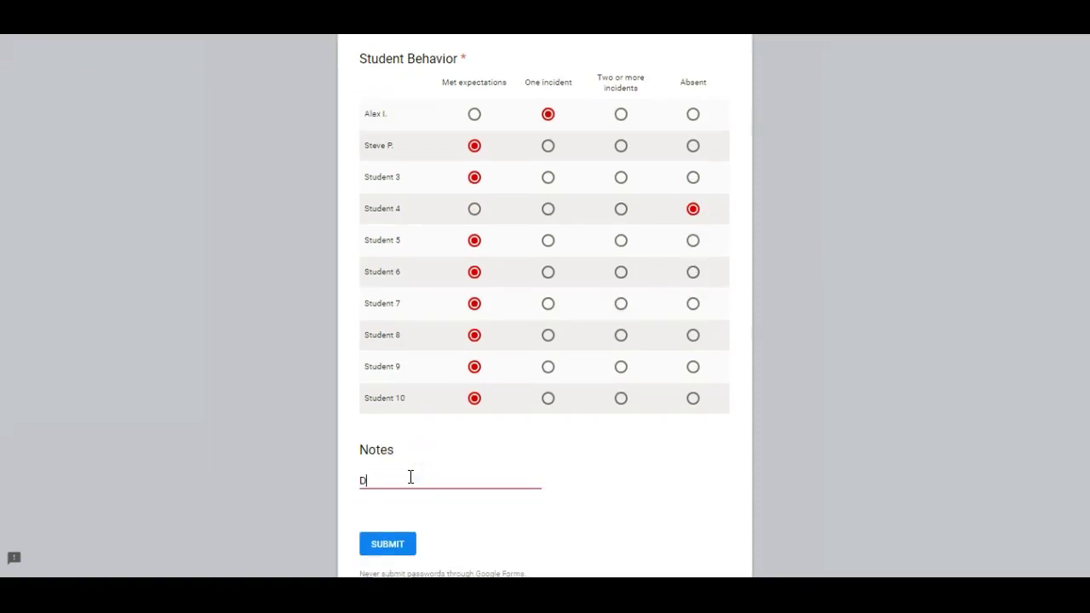
text(idn't line up after recess)
click(361, 483)
text(Student 4 -)
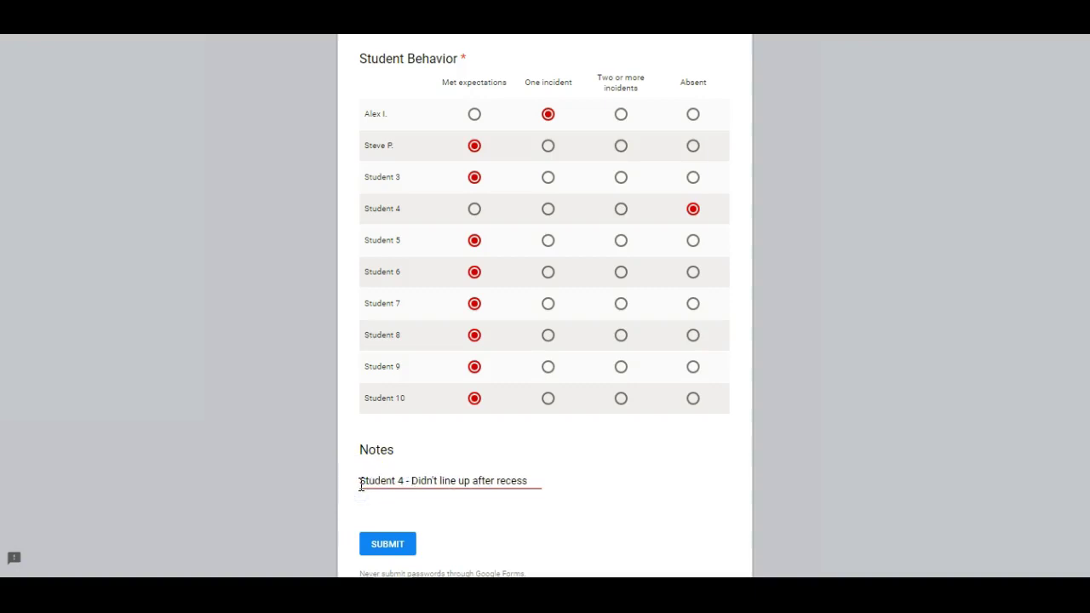
click(297, 481)
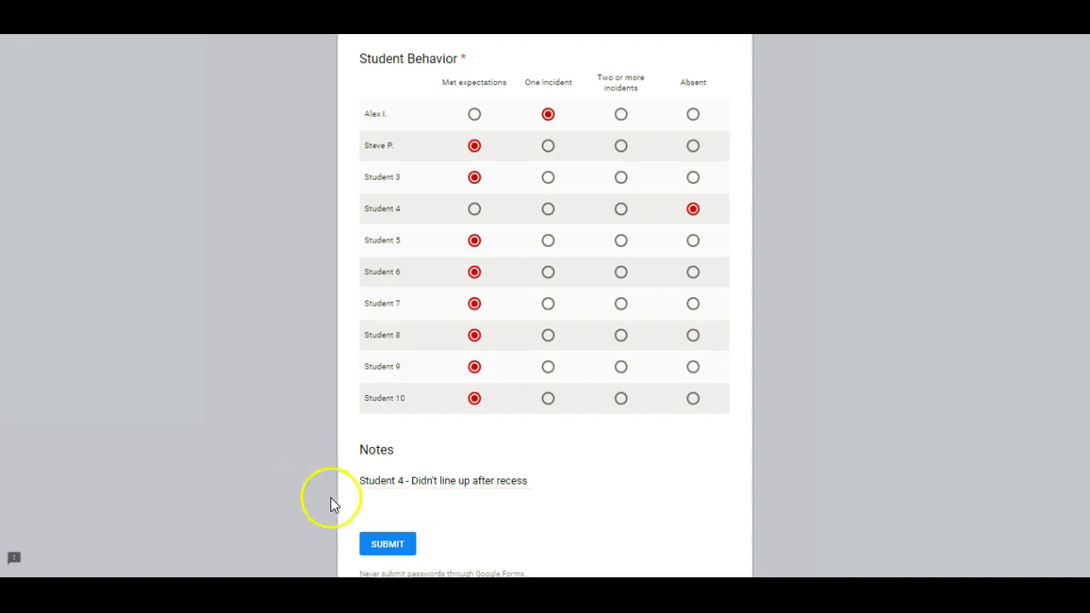
- Submit the response and begin another blank response
click(370, 538)
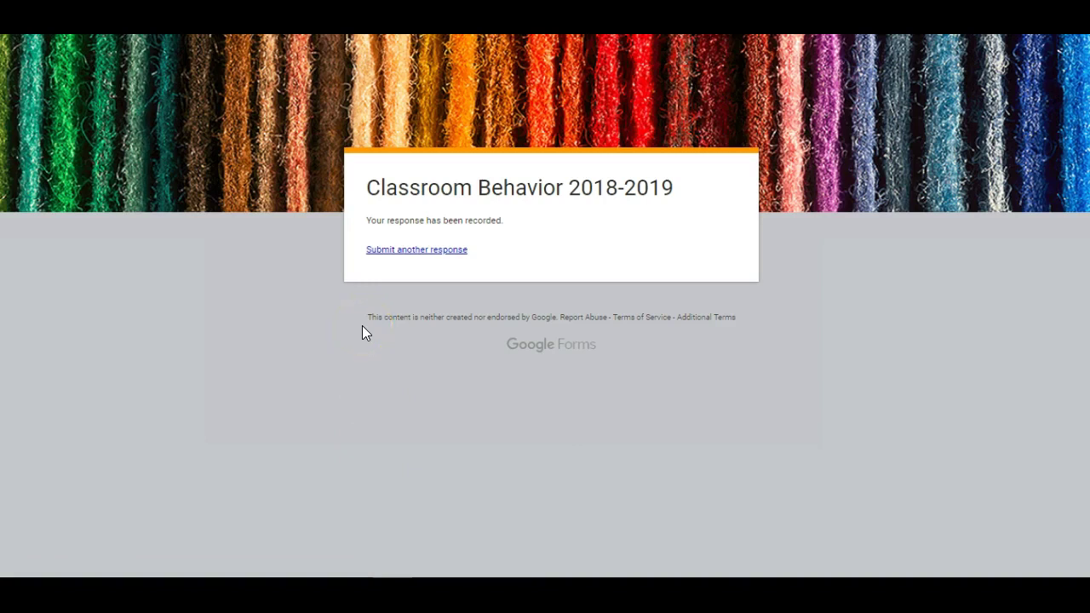
click(375, 254)
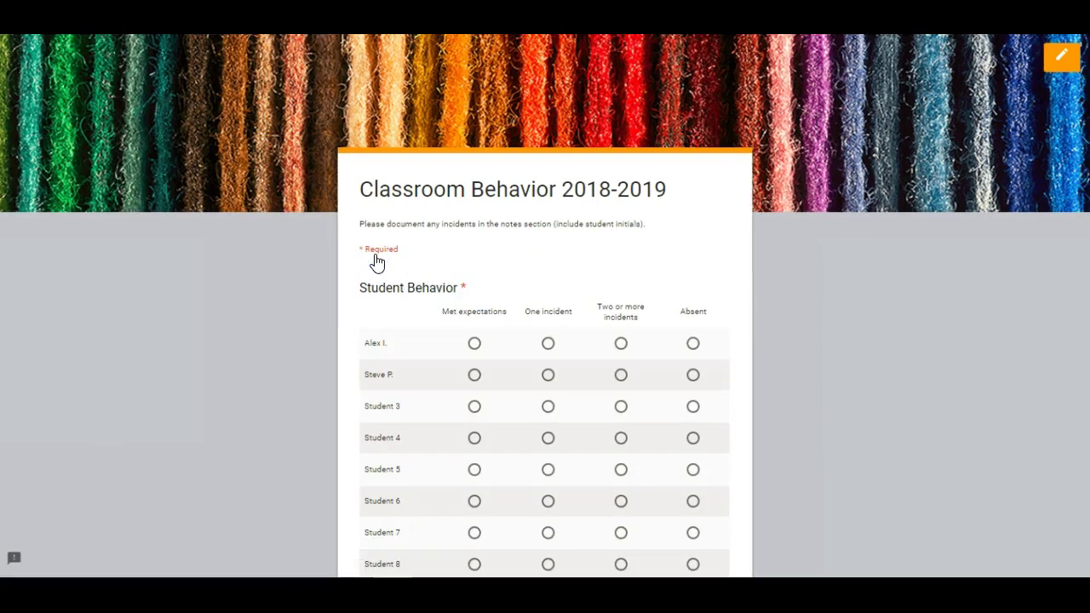
- Return to the form editor and open the three-dot More menu
click(1056, 70)
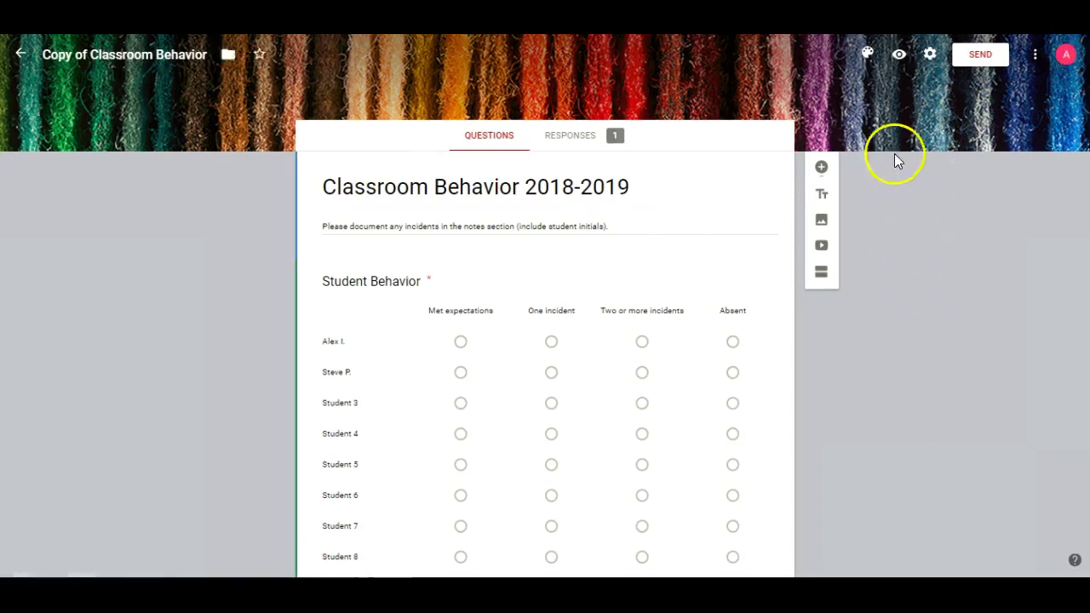
click(1035, 62)
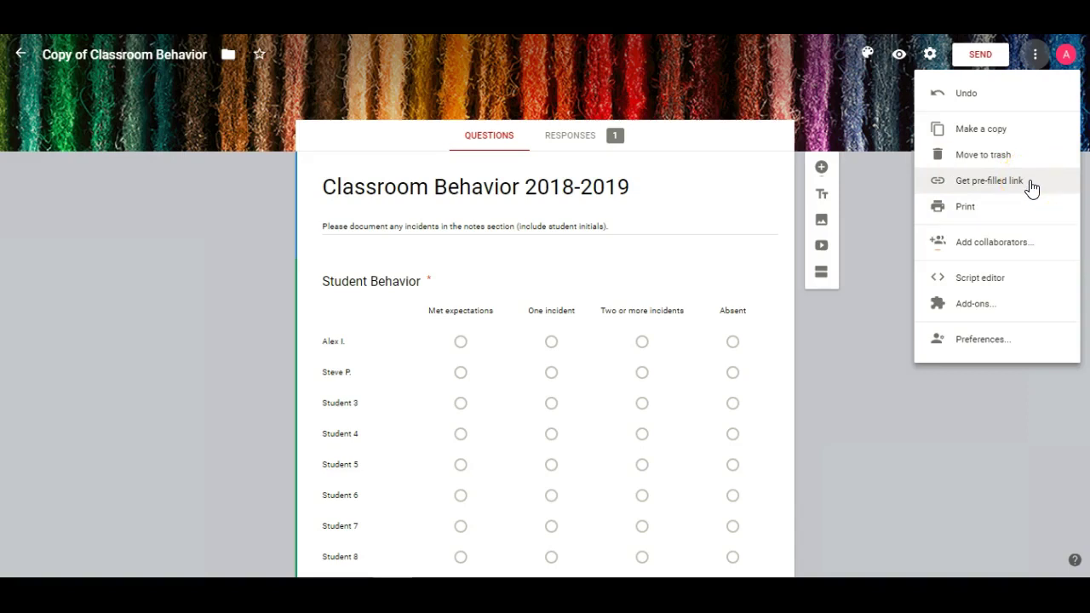
- Start a pre-filled link and set all ten students to Met expectations
click(1032, 75)
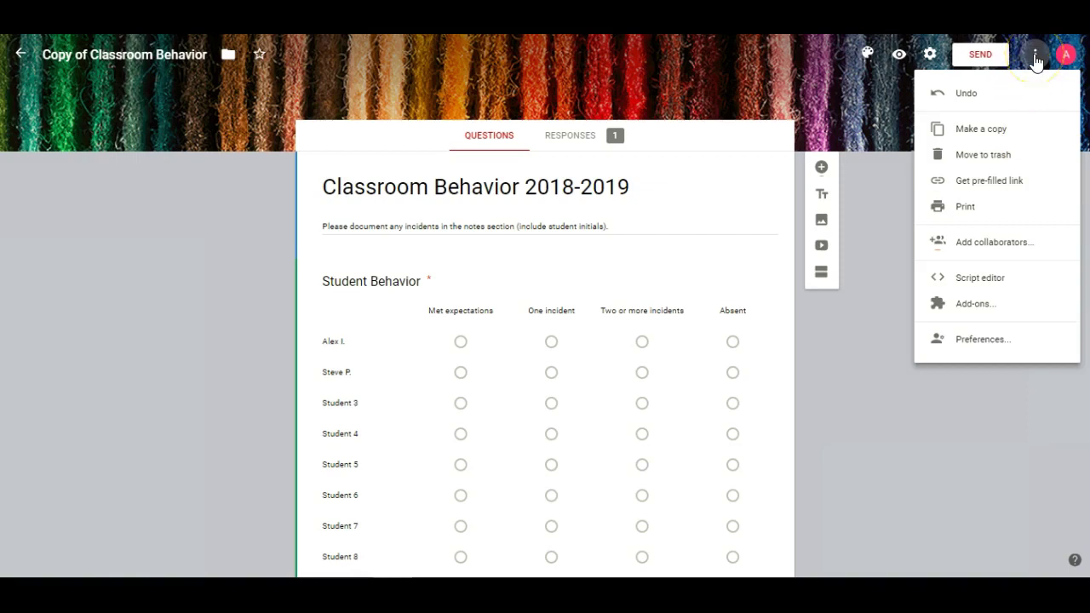
click(1031, 181)
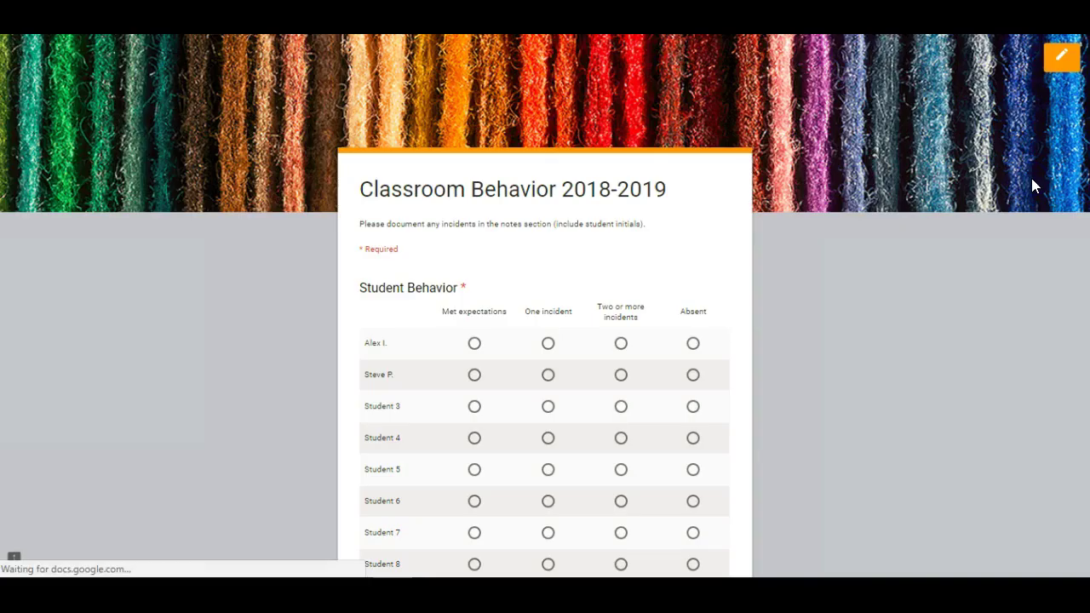
scroll(883, 260, down, 2)
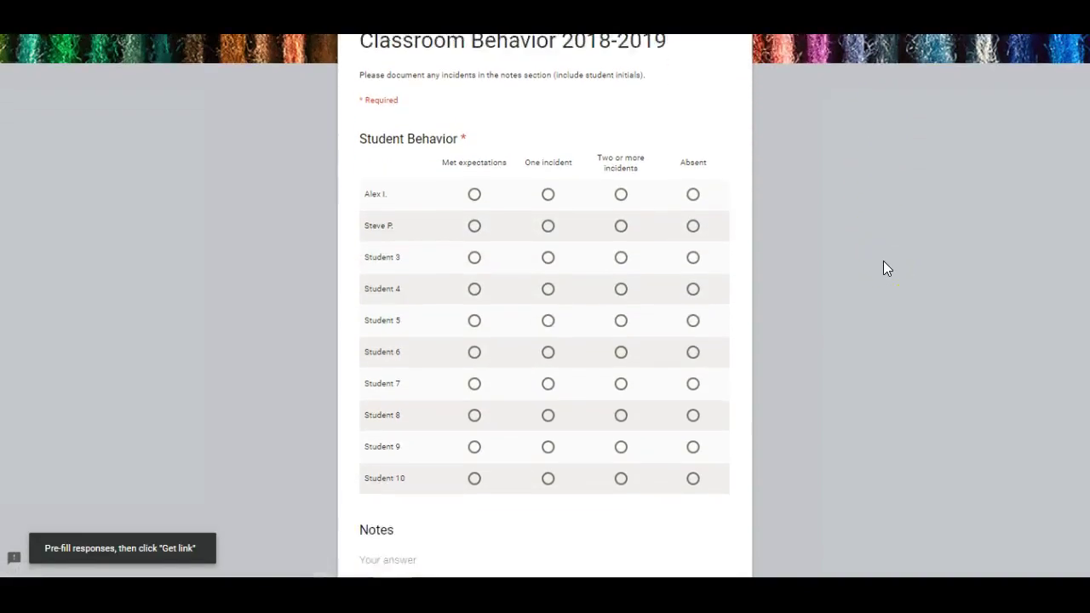
click(474, 172)
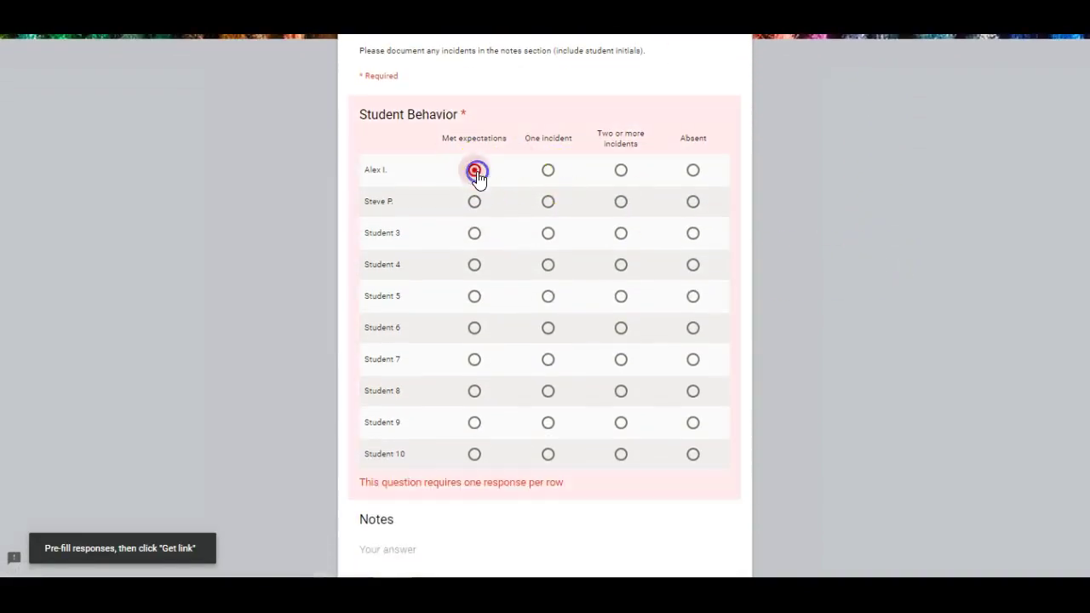
click(476, 201)
click(475, 234)
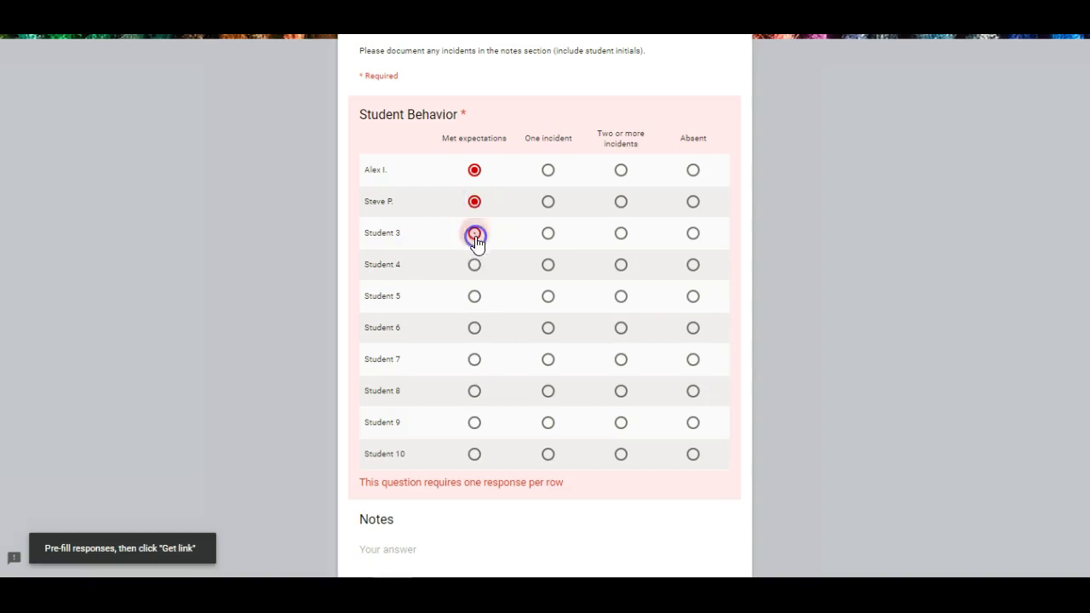
click(472, 268)
click(474, 298)
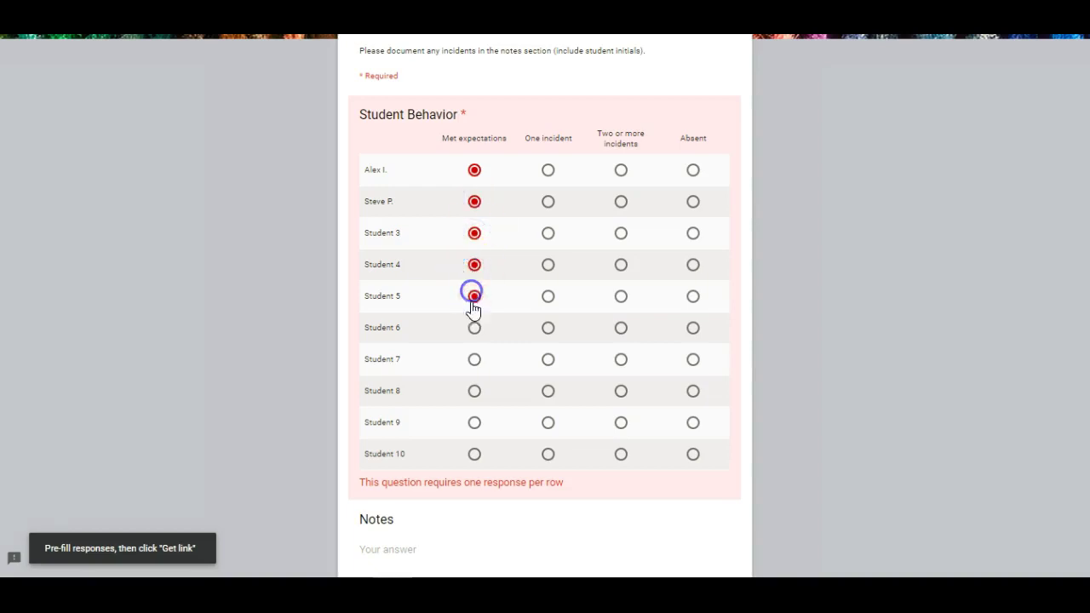
click(473, 329)
click(473, 359)
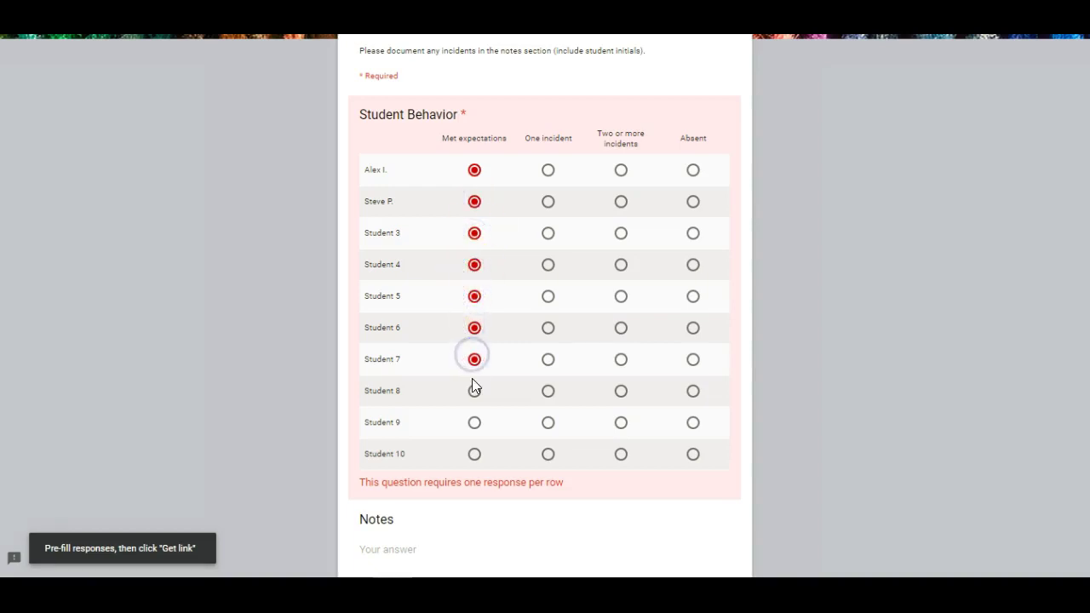
click(473, 389)
click(474, 421)
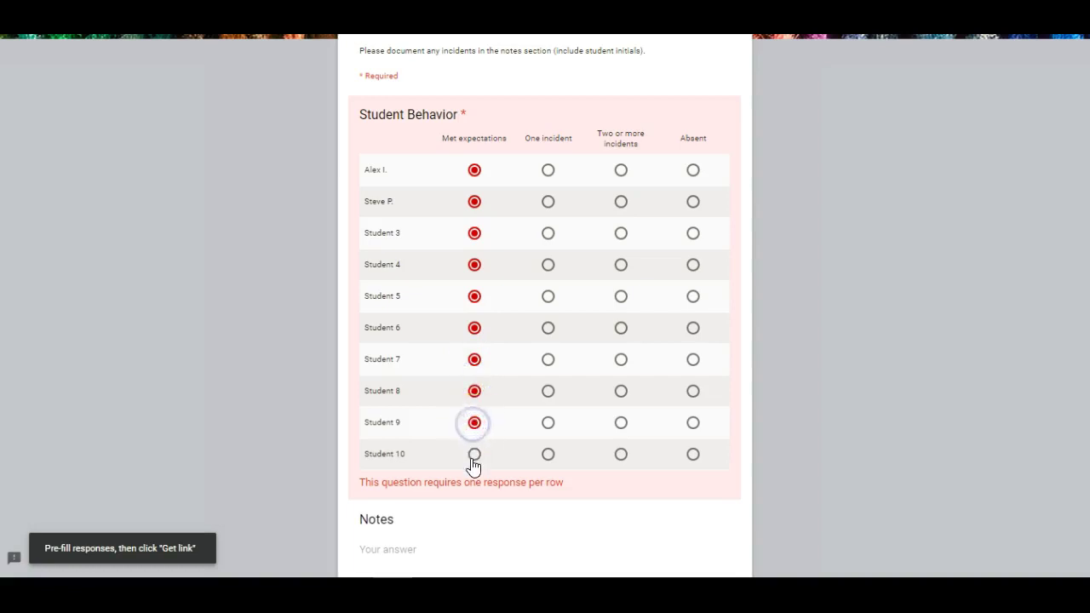
click(473, 459)
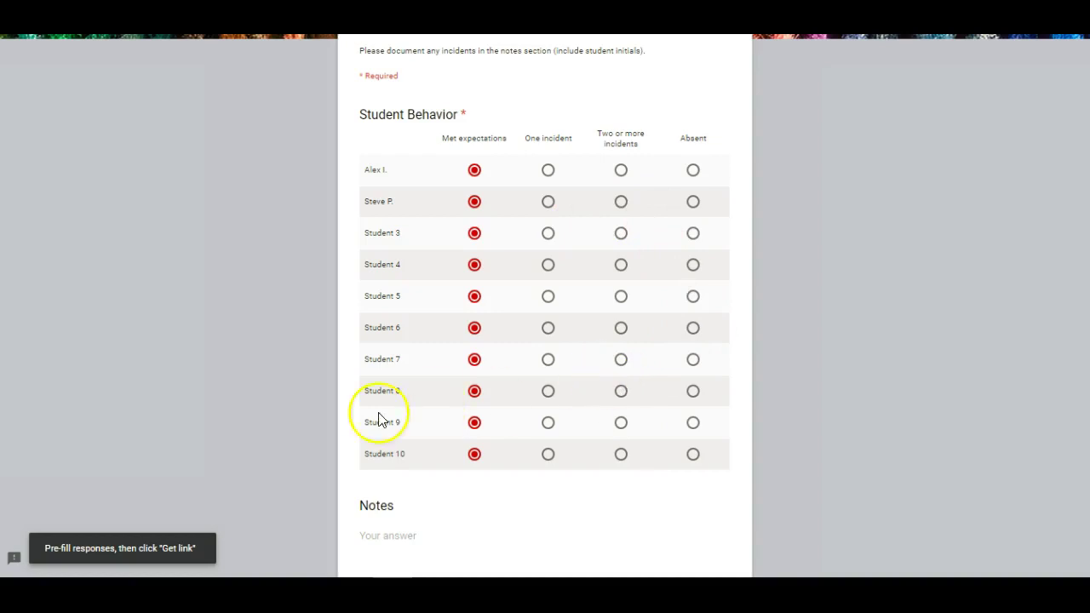
- Generate the pre-filled link and copy it to the clipboard
scroll(308, 419, down, 3)
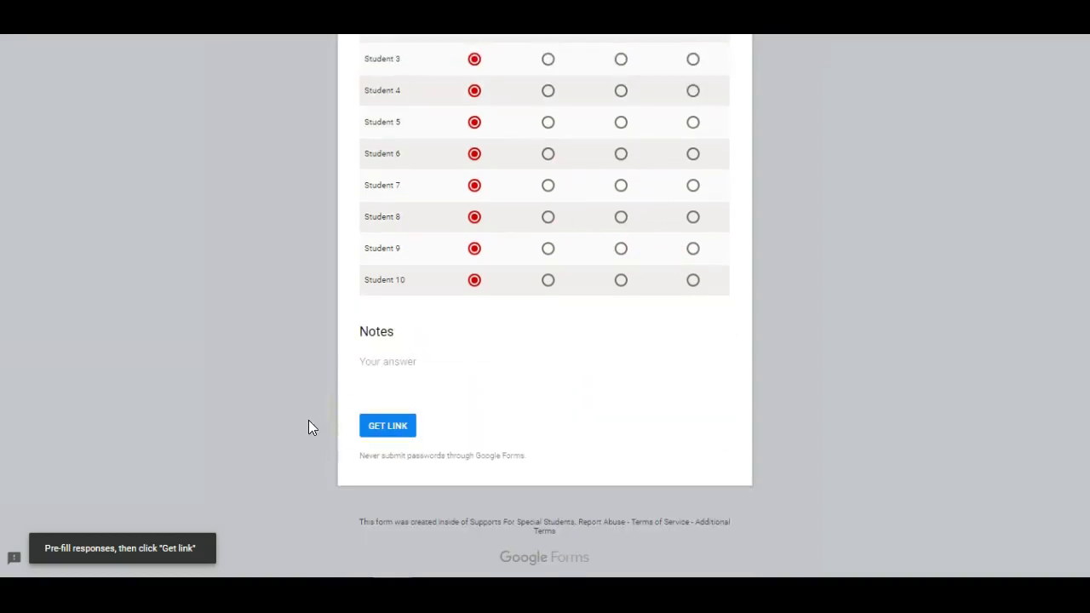
click(403, 436)
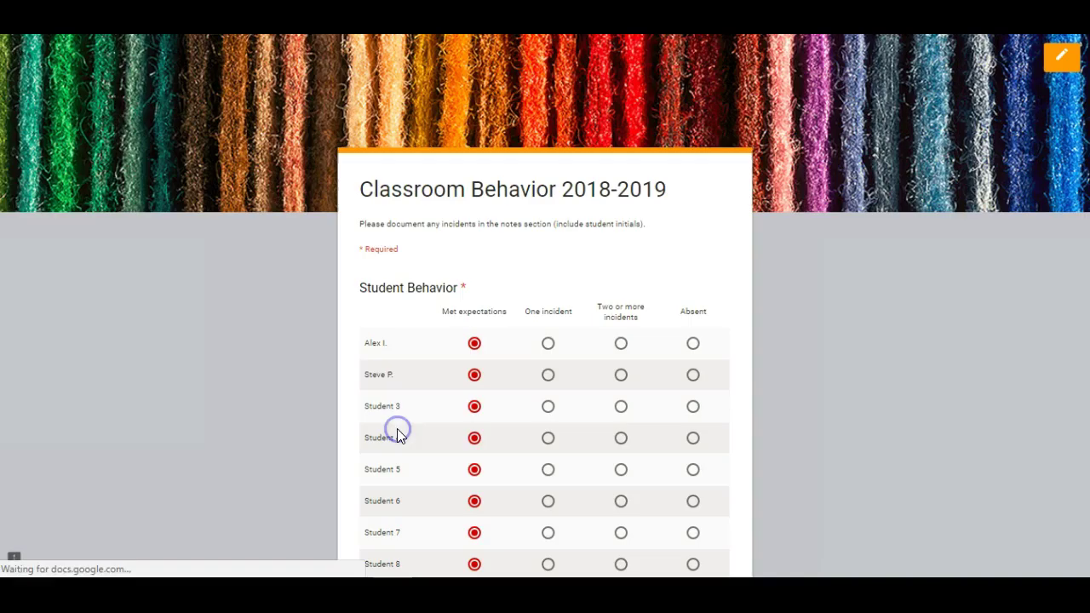
click(276, 548)
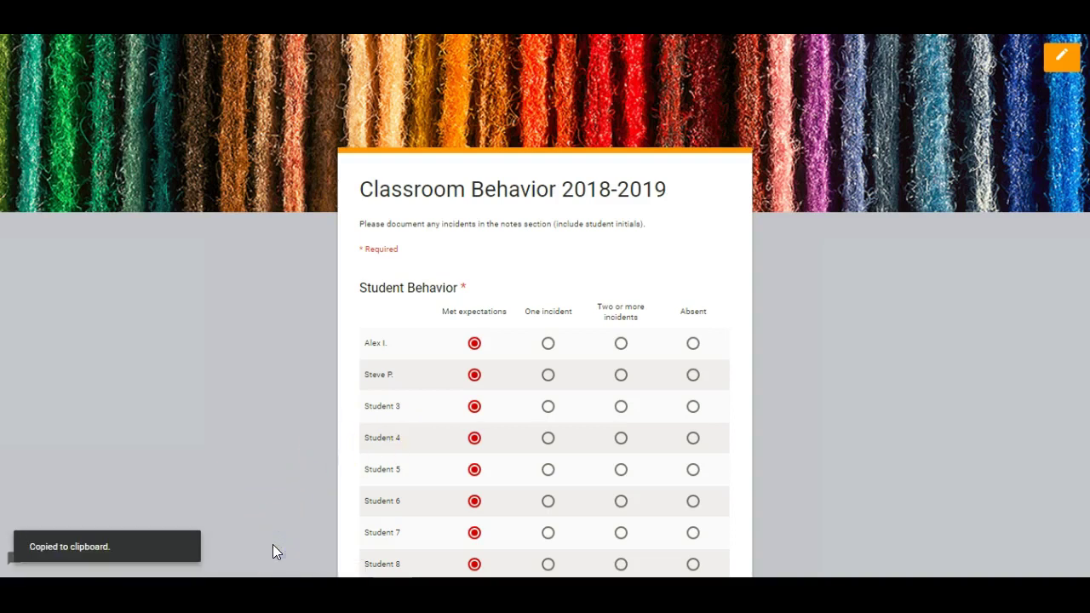
- Load the copied pre-filled link in a new Chrome tab
click(817, 158)
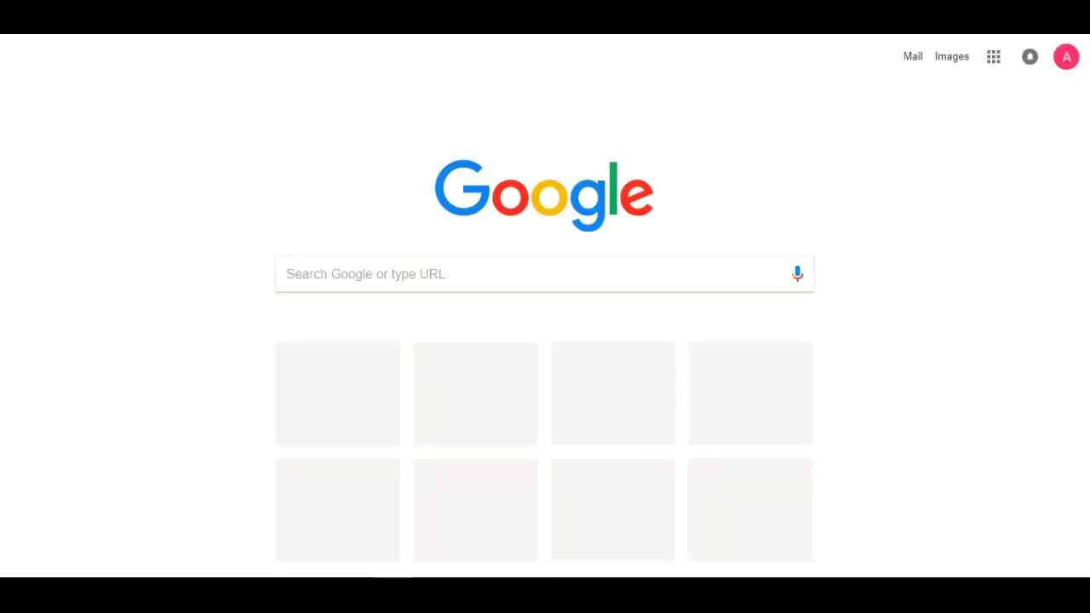
key(ctrl+v)
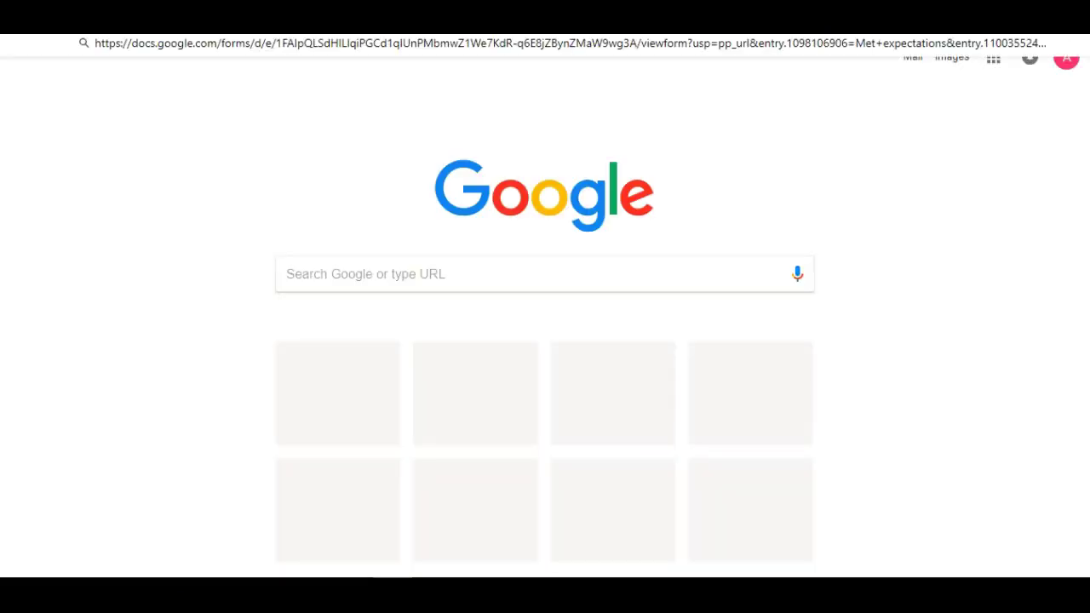
key(Return)
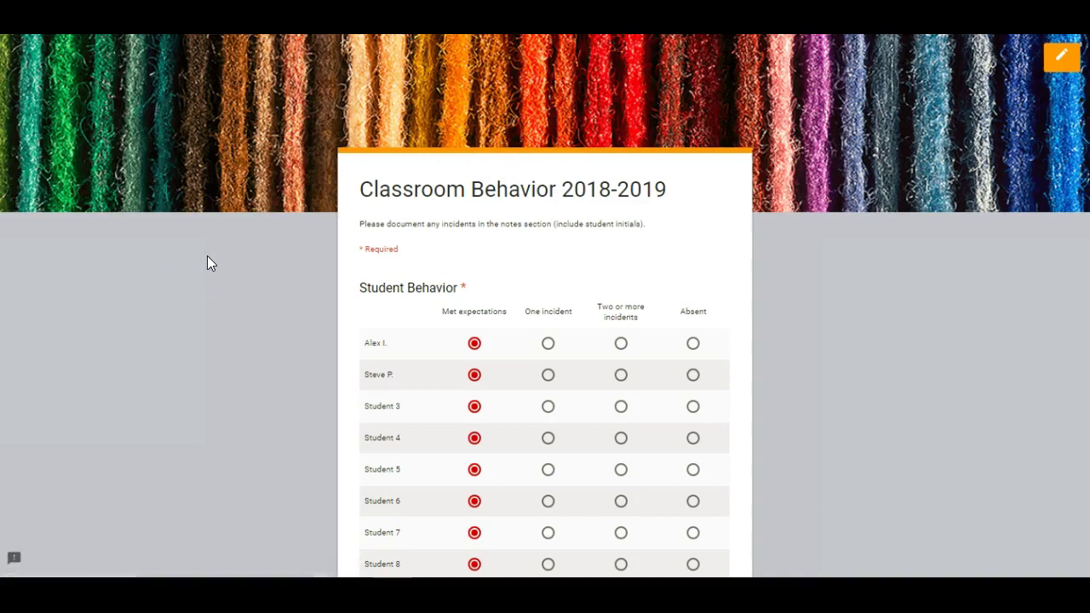
- Mark the first student One incident and Student 8 Absent
scroll(207, 256, down, 2)
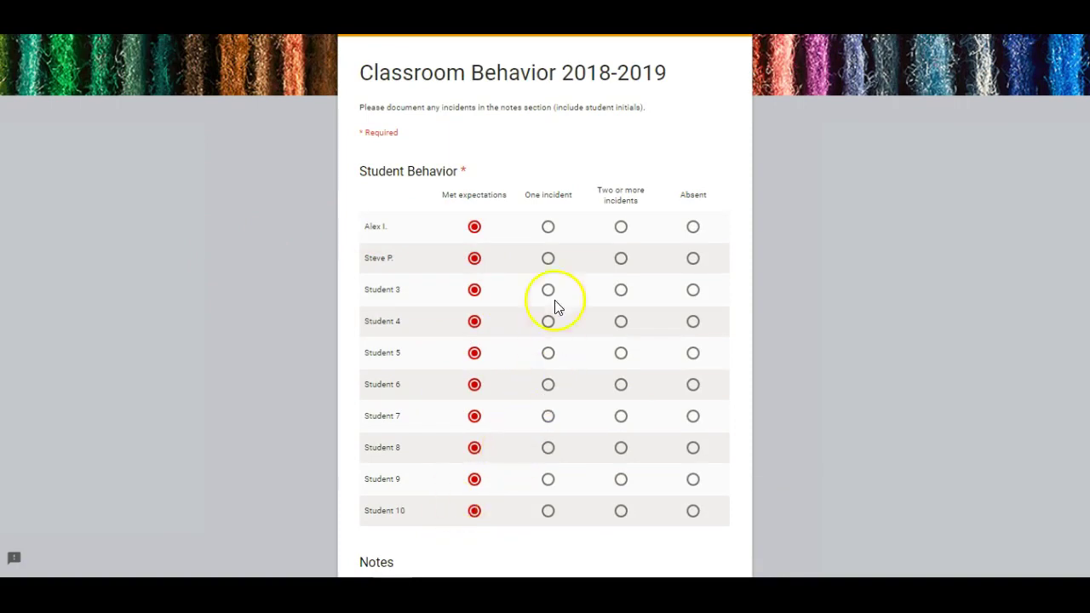
click(547, 228)
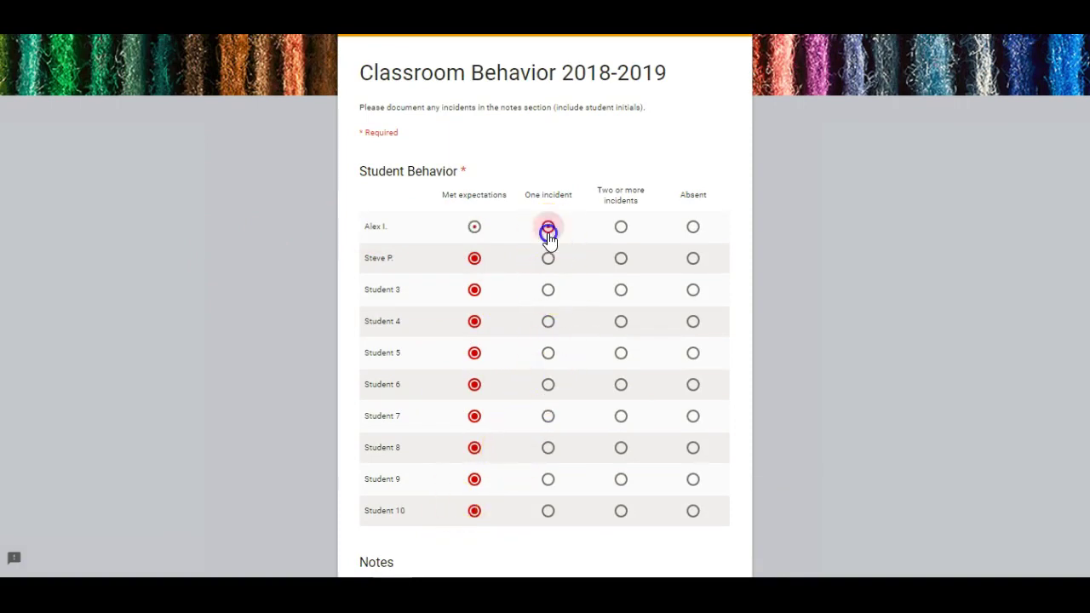
click(693, 451)
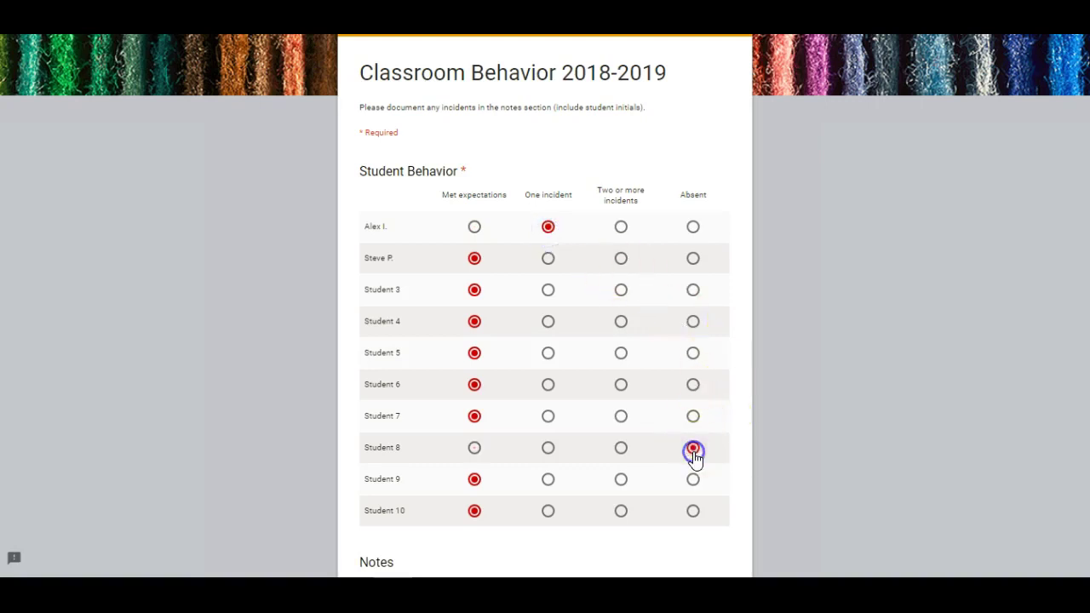
scroll(213, 429, down, 2)
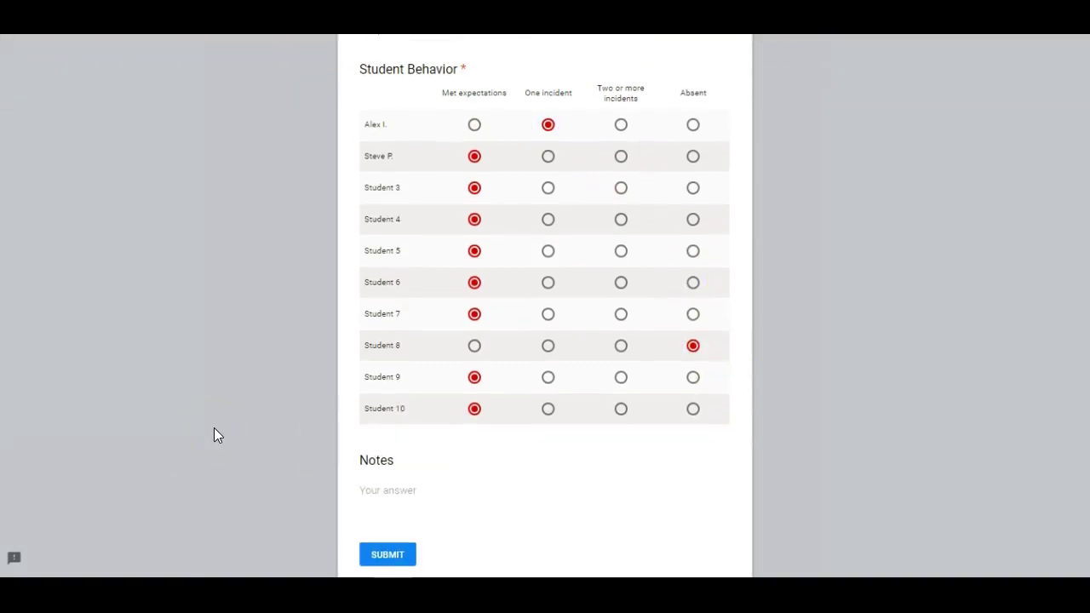
- Note that the first student didn't line up after recess, then submit the response
click(390, 488)
text(Alex I)
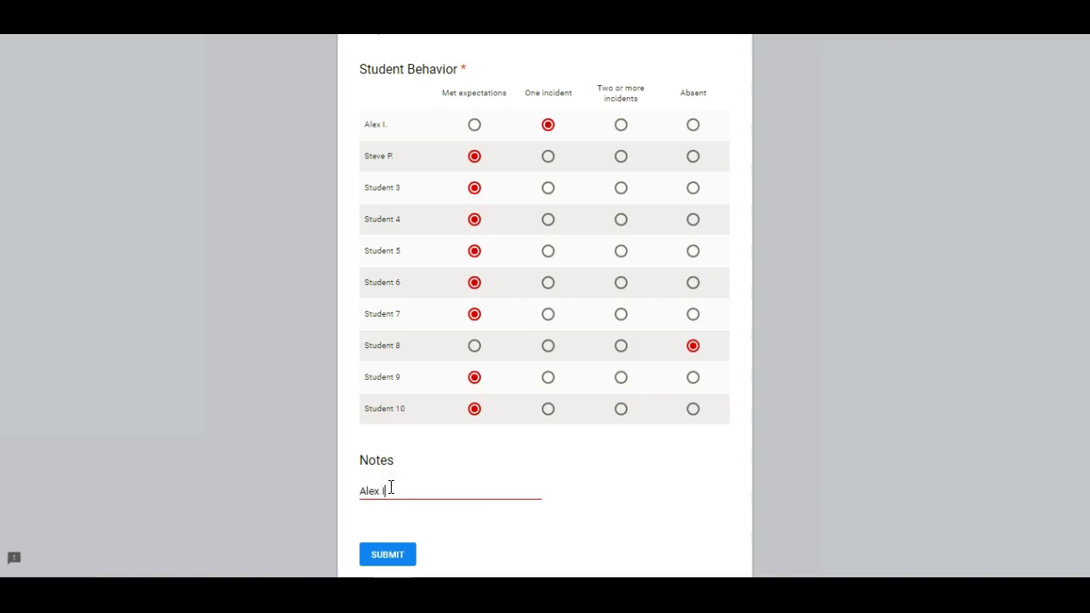
key(BackSpace)
key(BackSpace)
key(BackSpace)
key(BackSpace)
key(BackSpace)
text(l - Didn't line up after recess)
click(216, 469)
click(387, 562)
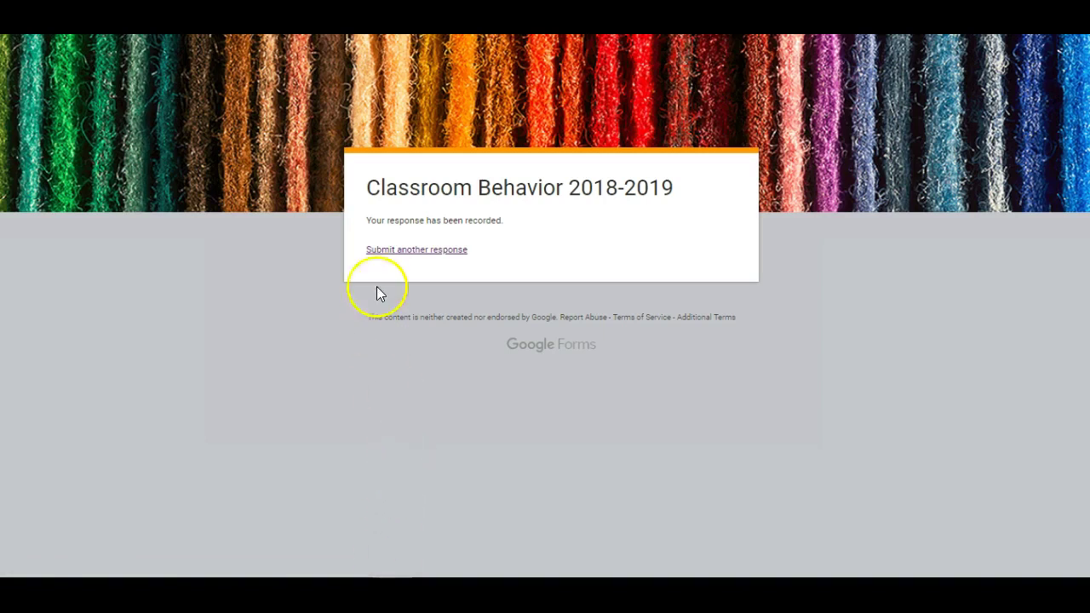
- Start another blank response, then go back to the Classroom Behavior 2018-2019 form editor, now showing 2 responses
click(380, 256)
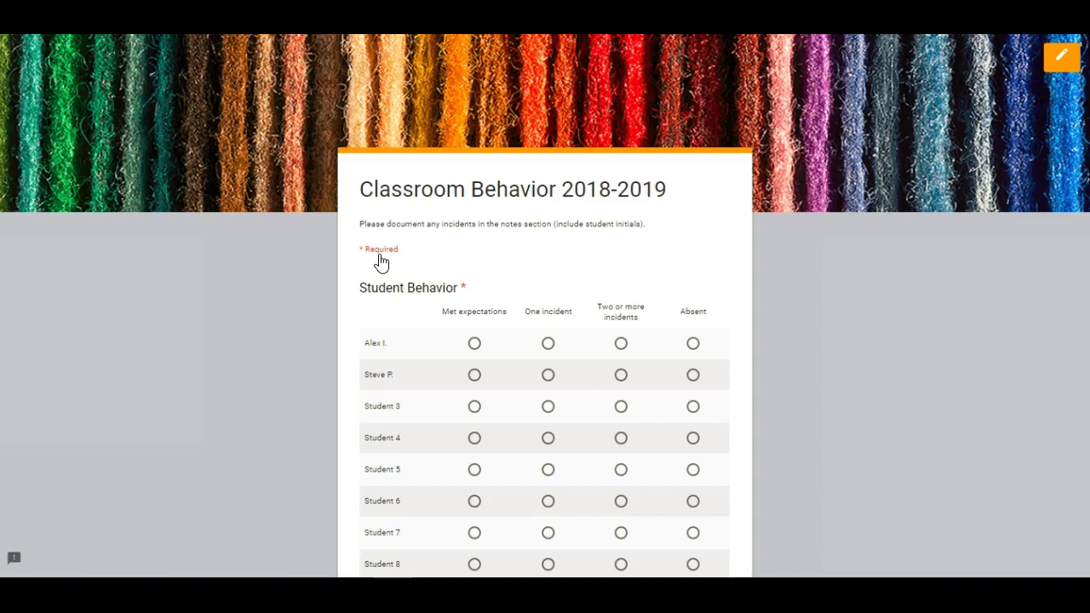
click(273, 274)
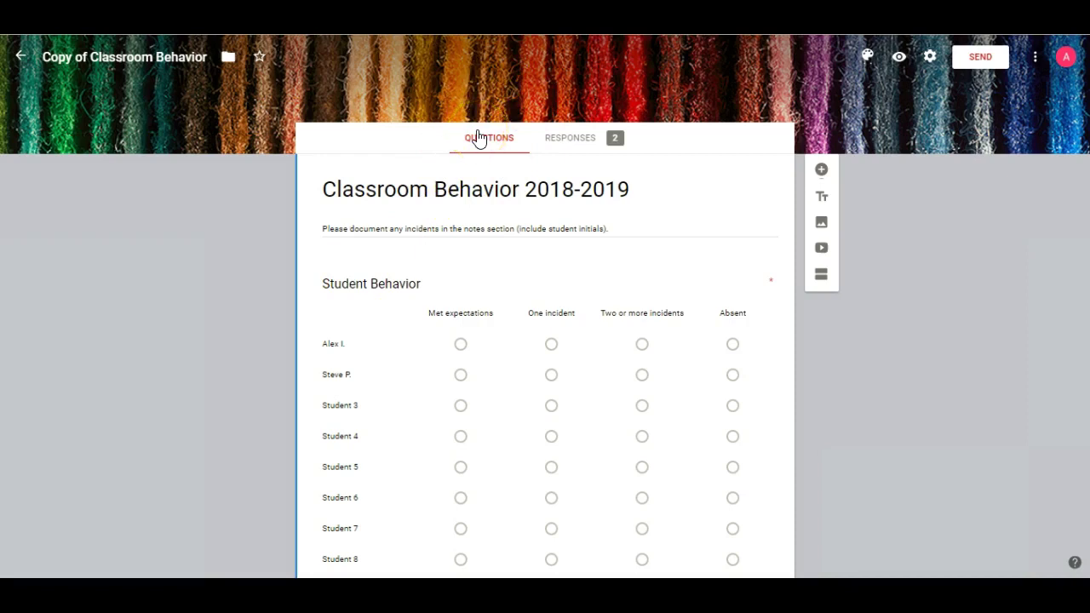
- Open the Responses tab and check the Summary chart of the 2 responses
click(559, 146)
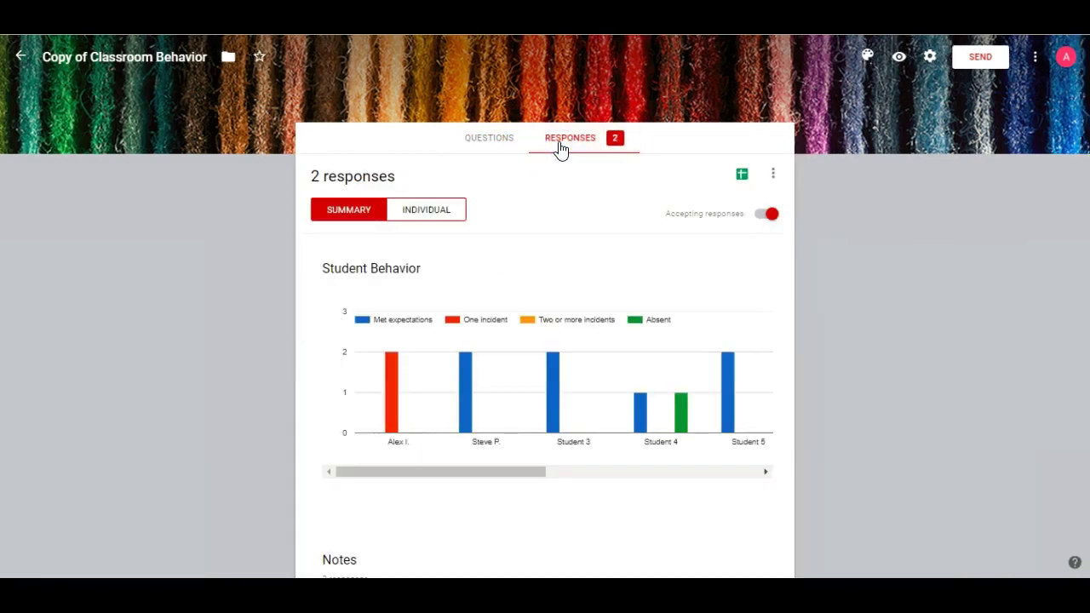
click(428, 365)
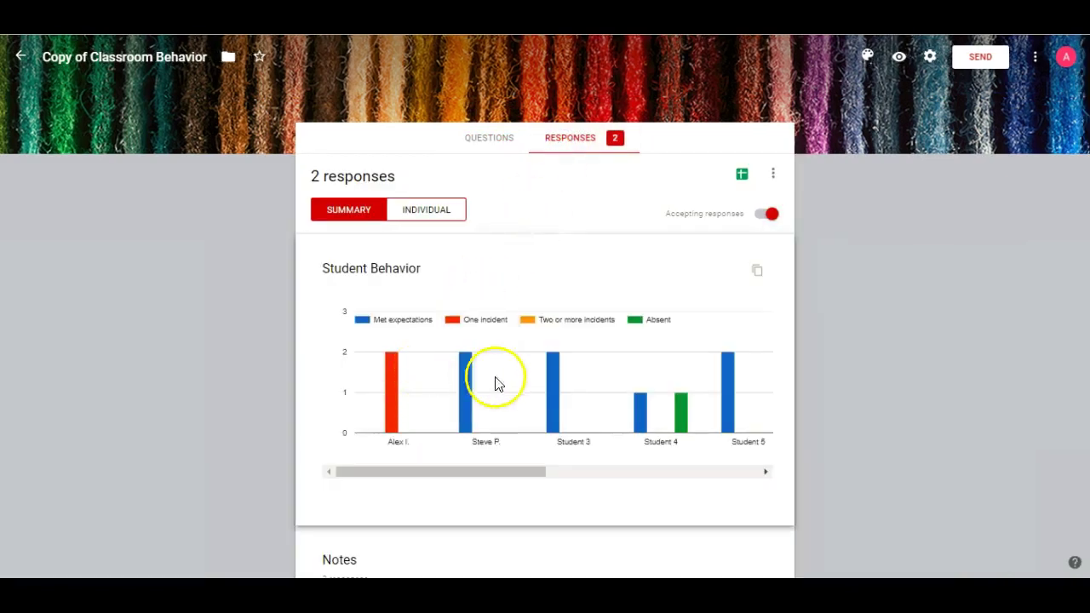
mouse_move(656, 422)
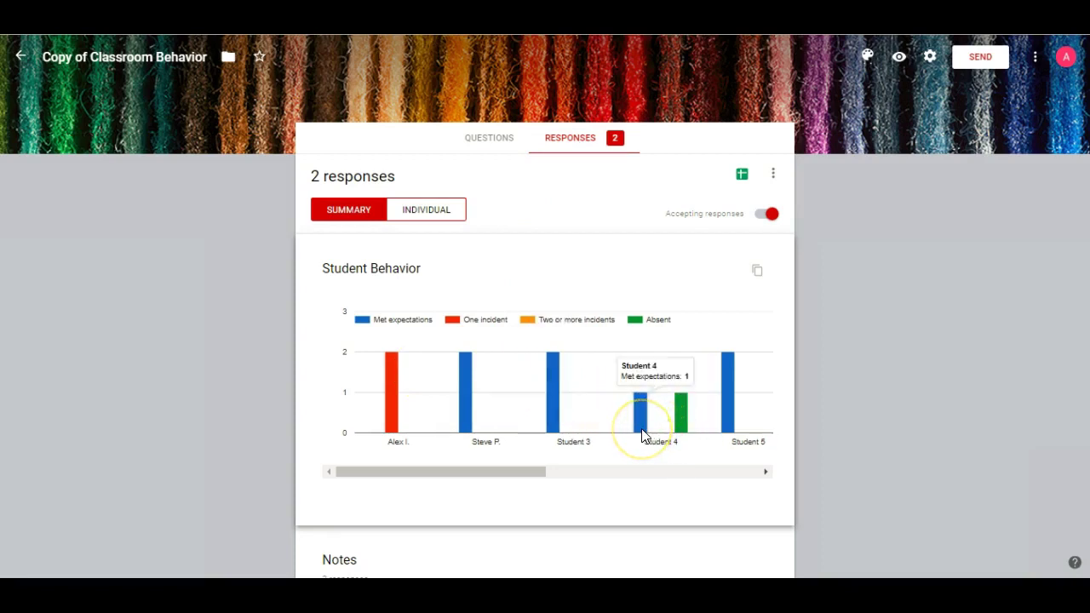
mouse_move(678, 436)
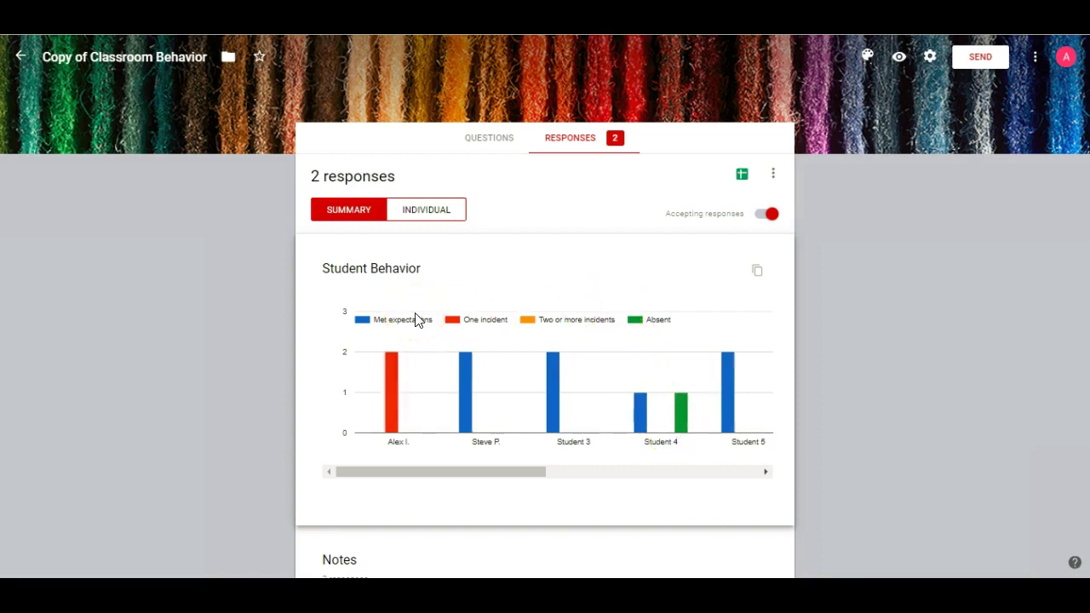
- Review the responses individually, stepping back to response 1 of 2, where Student 4 is absent
click(423, 213)
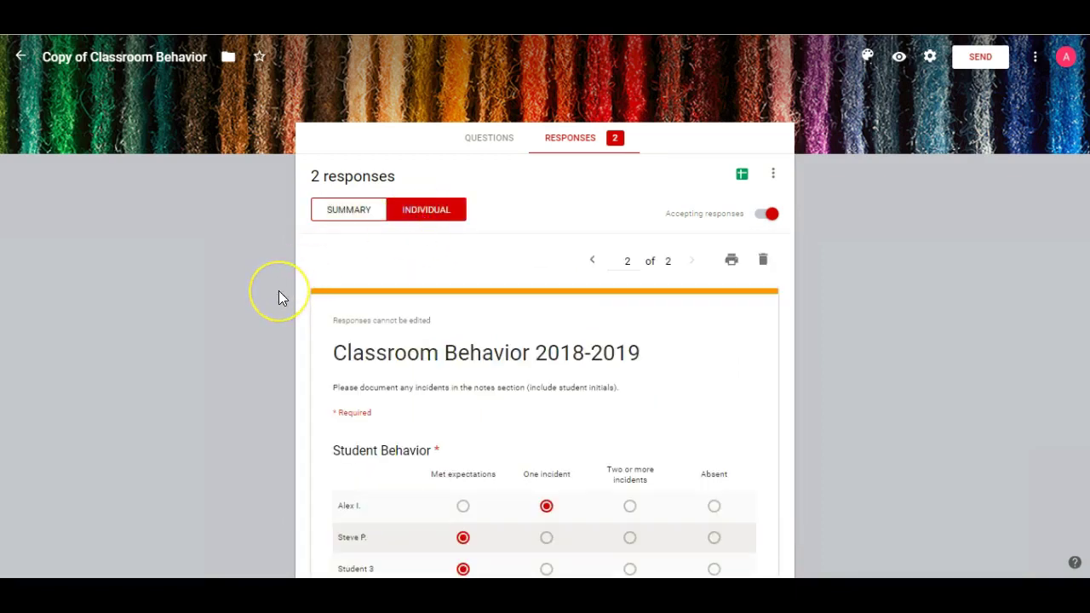
scroll(278, 290, down, 3)
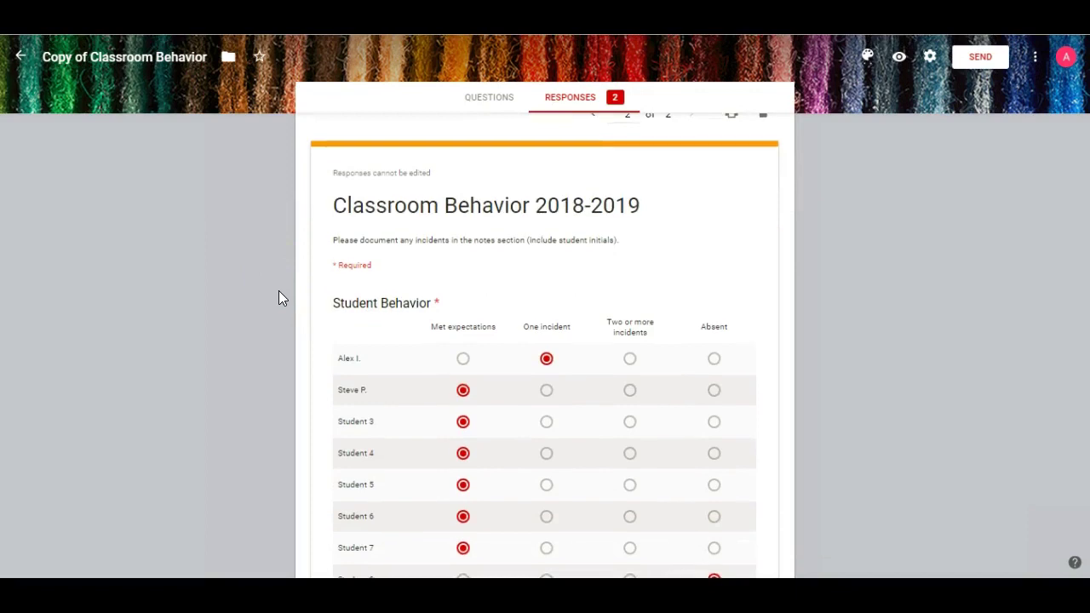
scroll(279, 291, down, 5)
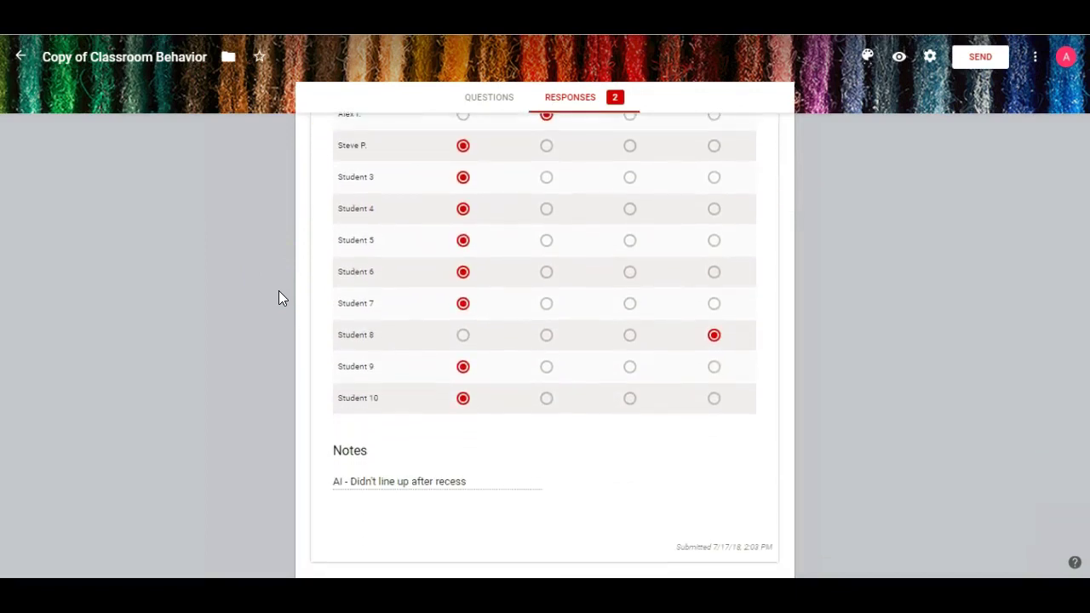
scroll(279, 298, down, 1)
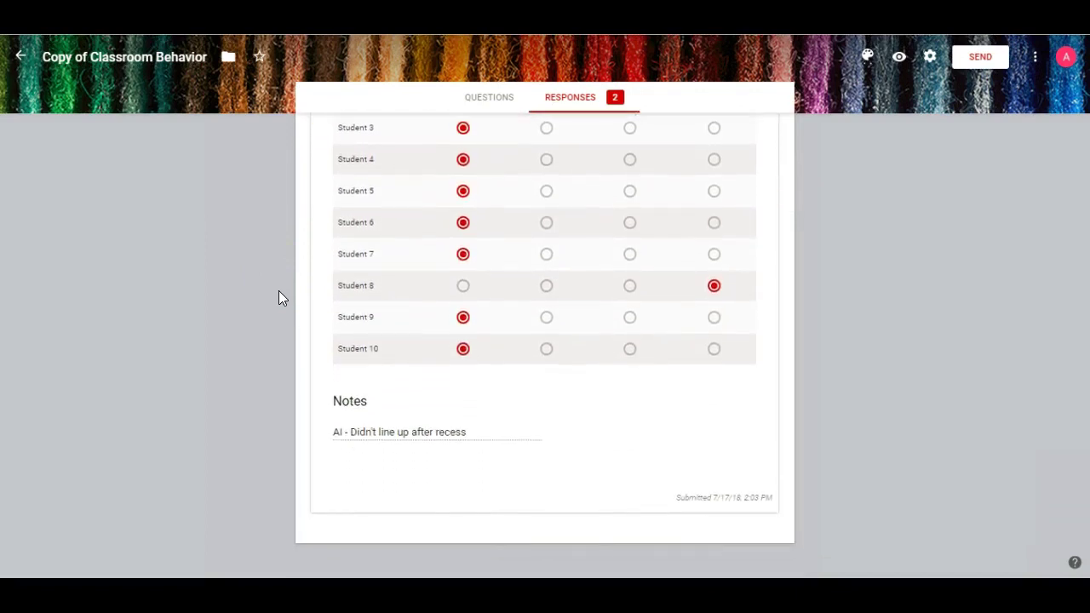
scroll(275, 440, up, 6)
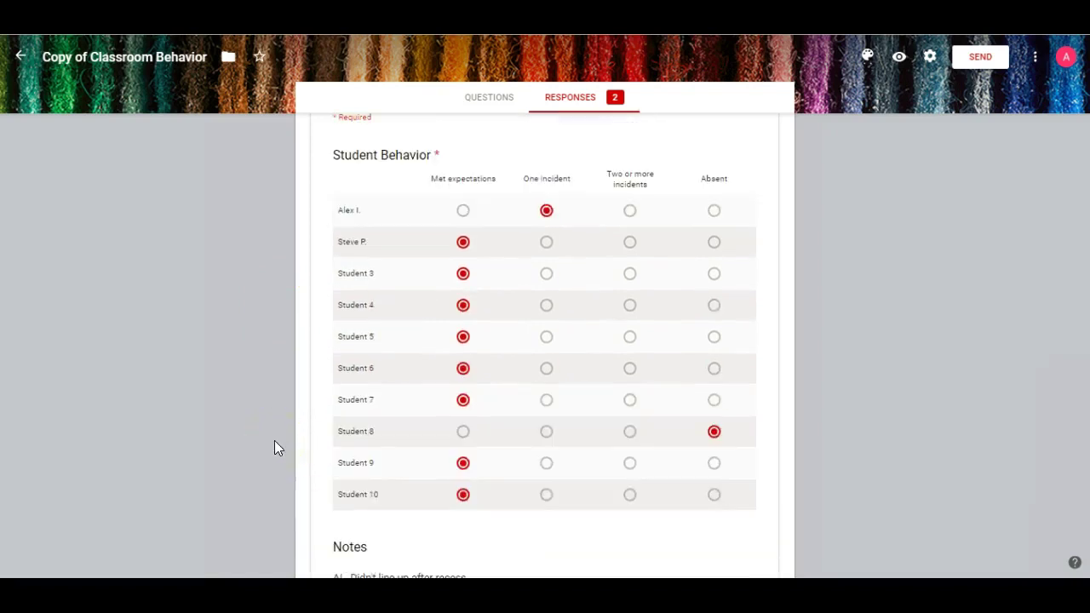
scroll(274, 441, down, 4)
scroll(276, 443, down, 3)
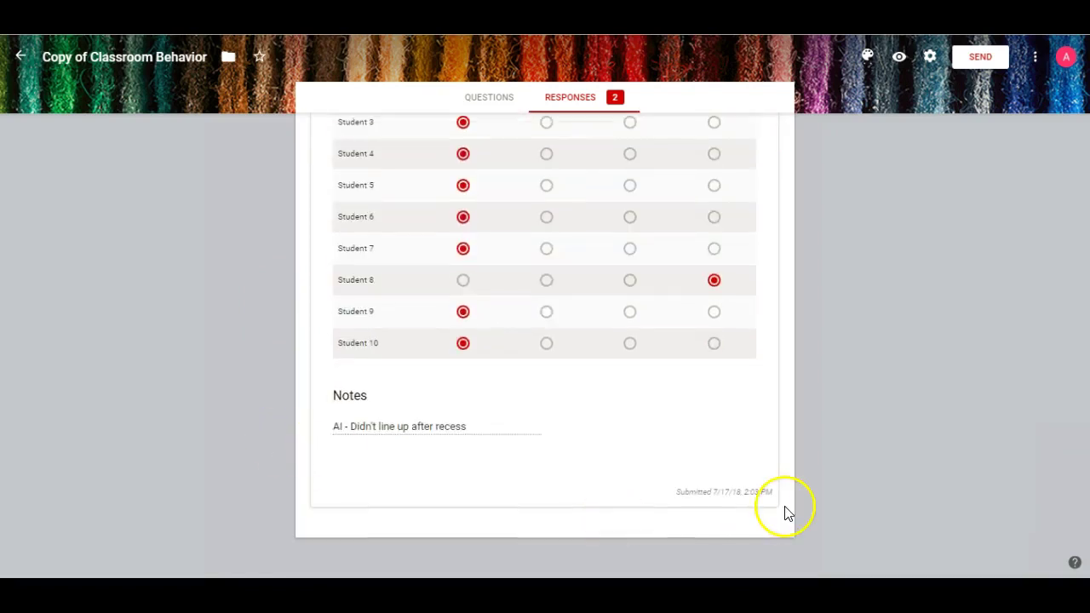
scroll(755, 509, up, 8)
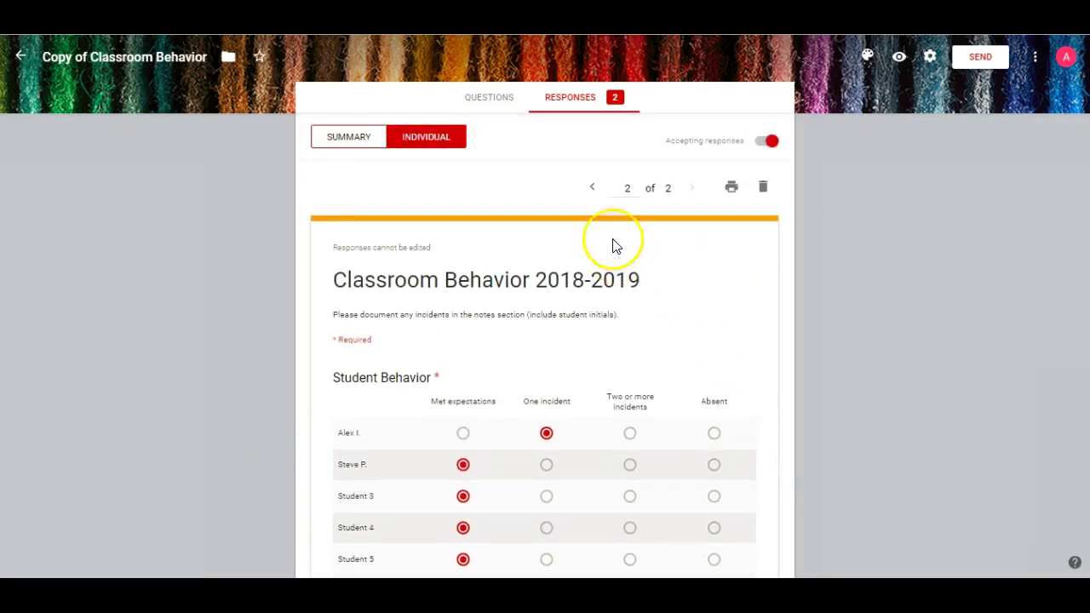
click(594, 188)
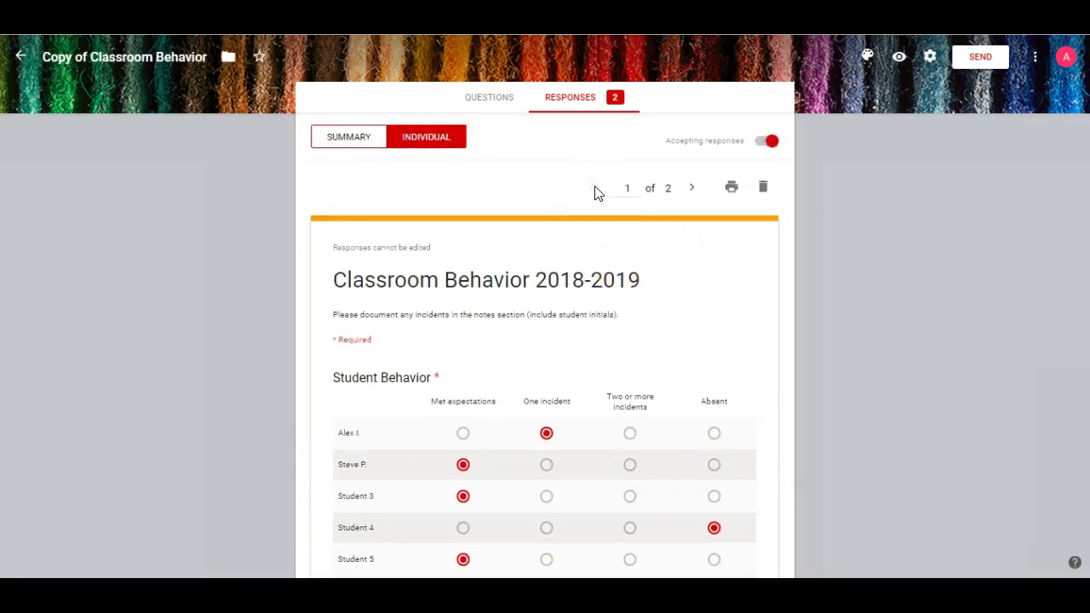
scroll(596, 193, up, 2)
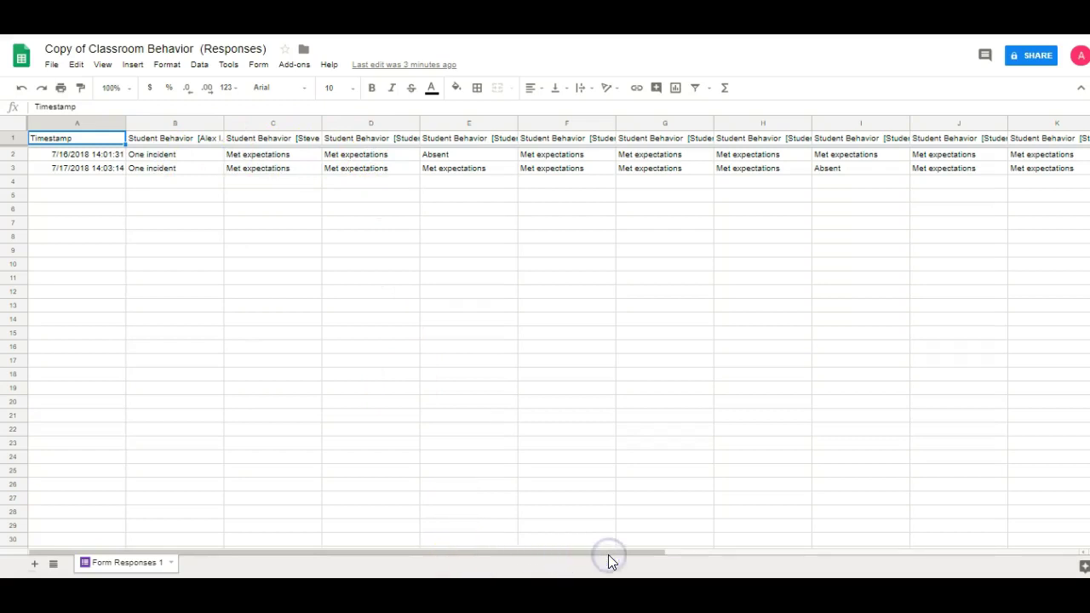
- Scroll the Form Responses 1 sheet right to the Notes in column L for the 7/16 and 7/17 rows, then back
drag(608, 555, 943, 564)
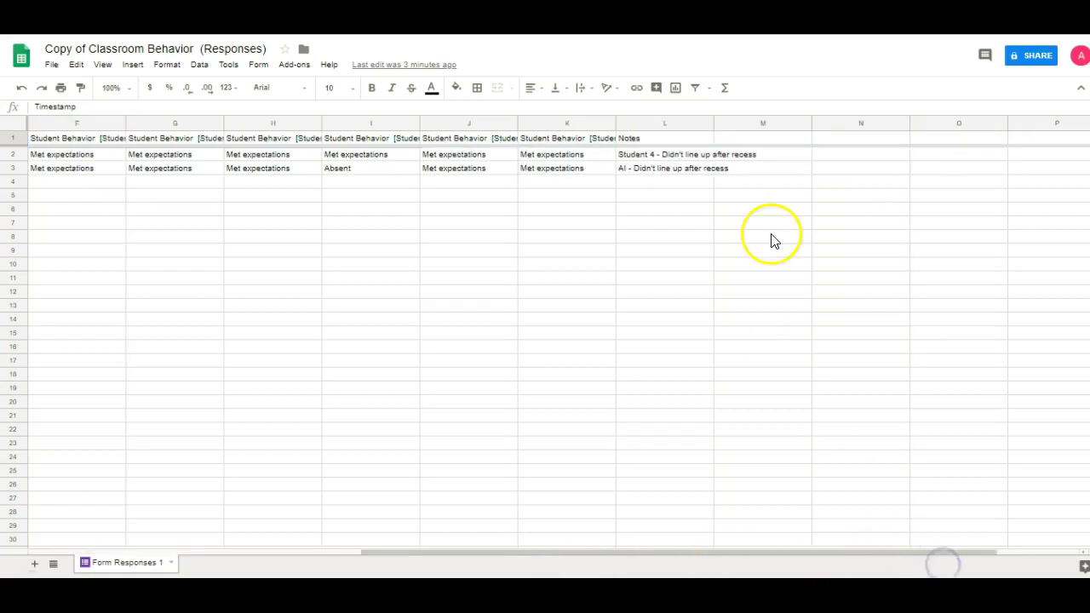
click(640, 157)
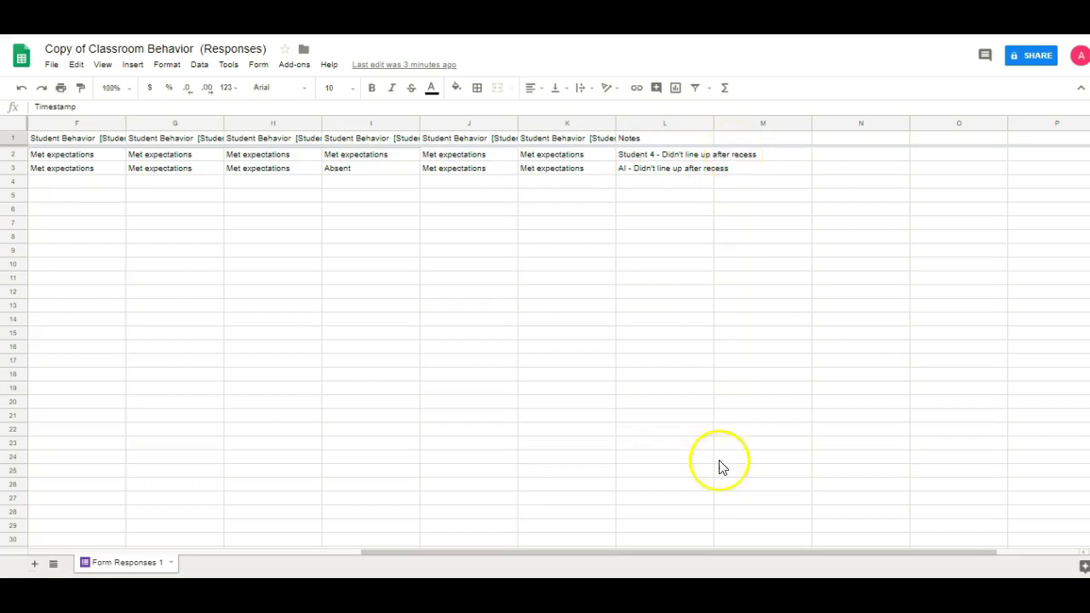
drag(718, 554, 360, 568)
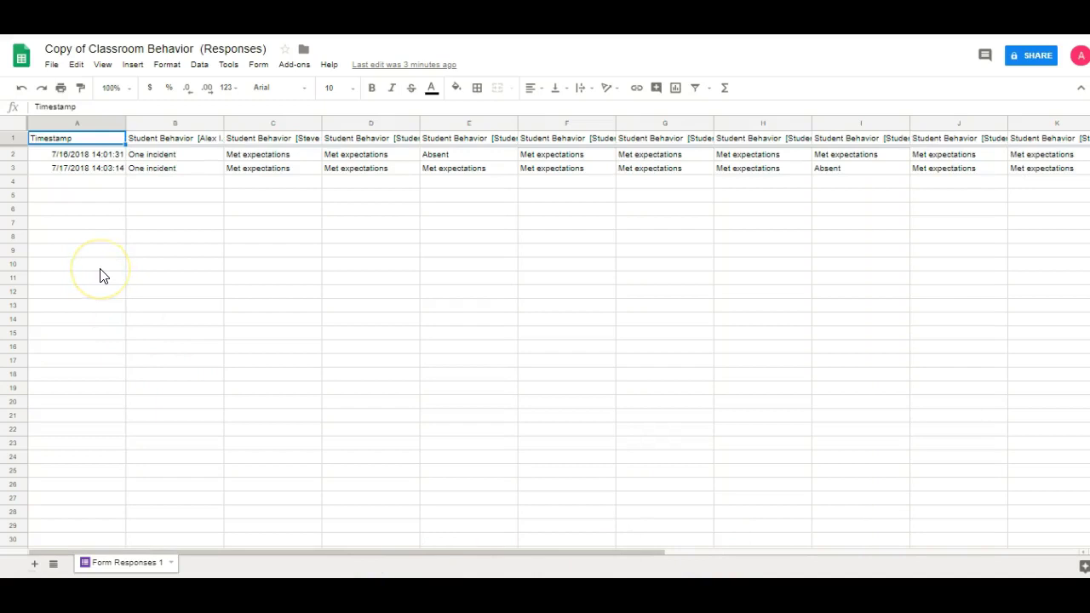